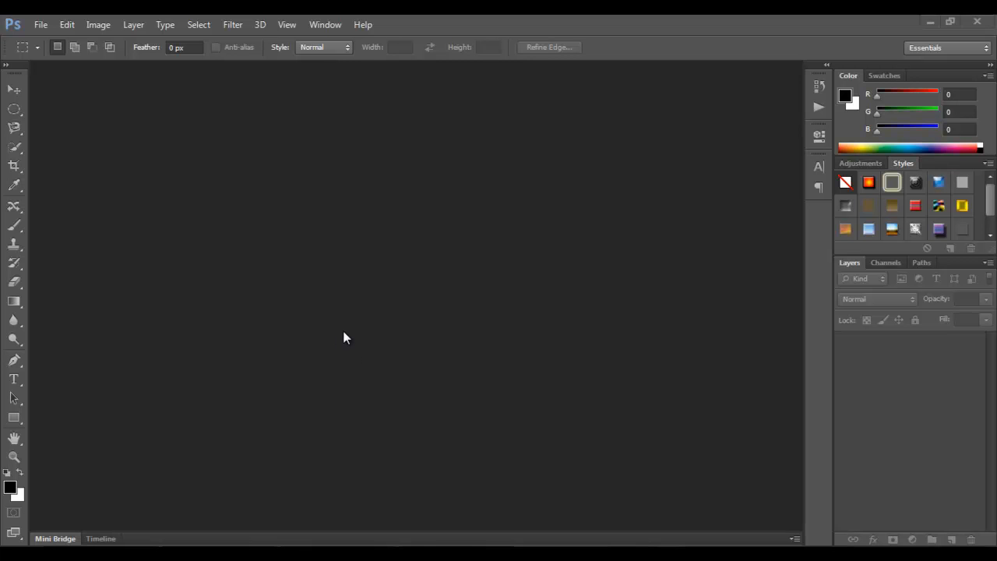
- Create a white 30 × 20 cm RGB document at 72 pixels/cm and show it in full-screen mode with menu bar
click(40, 24)
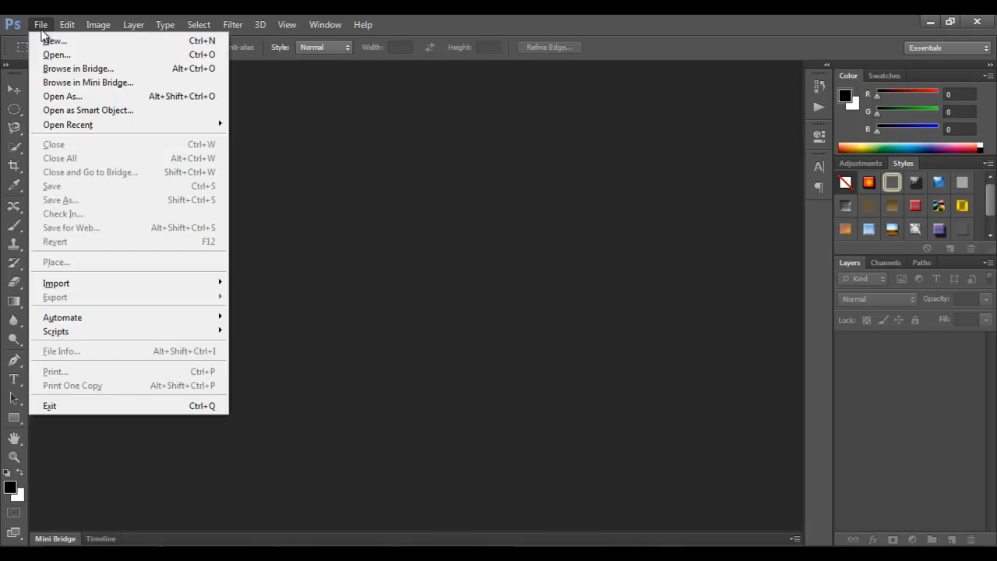
click(59, 39)
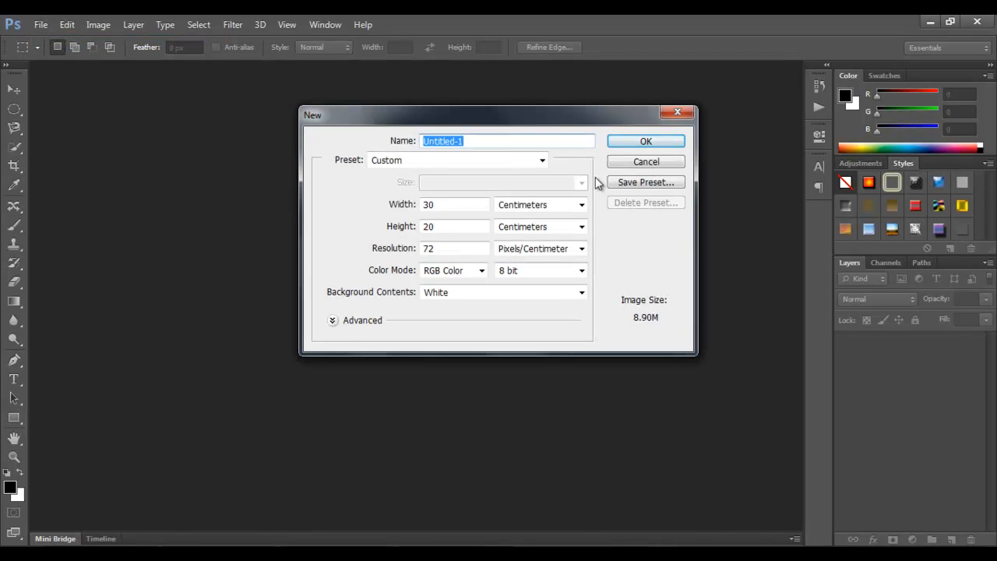
double_click(456, 208)
click(458, 223)
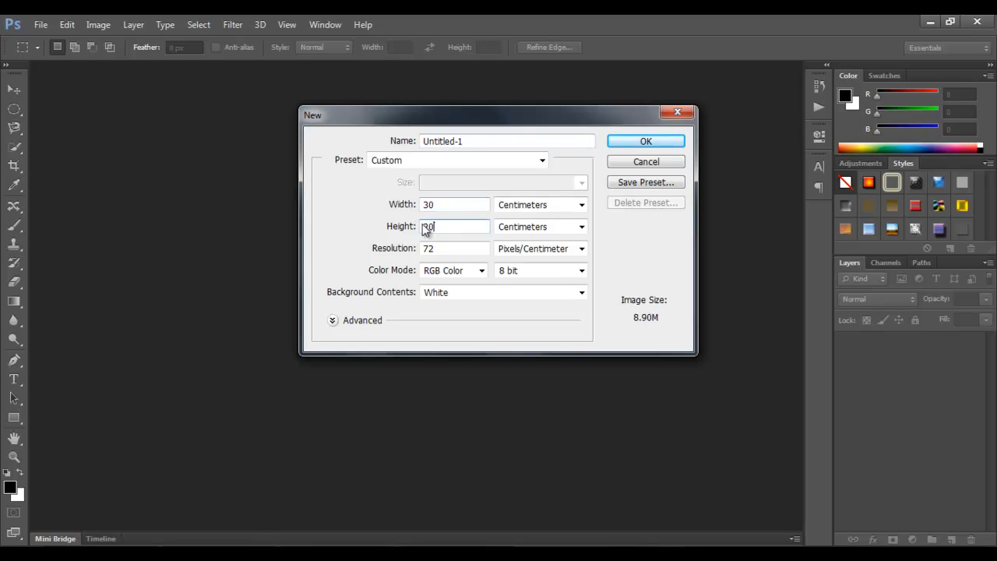
click(680, 143)
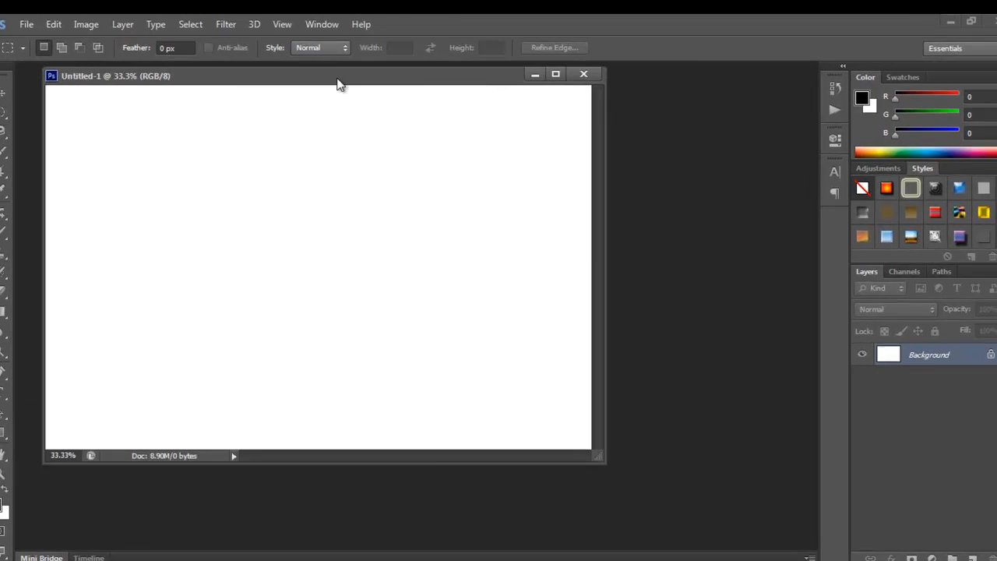
key(f)
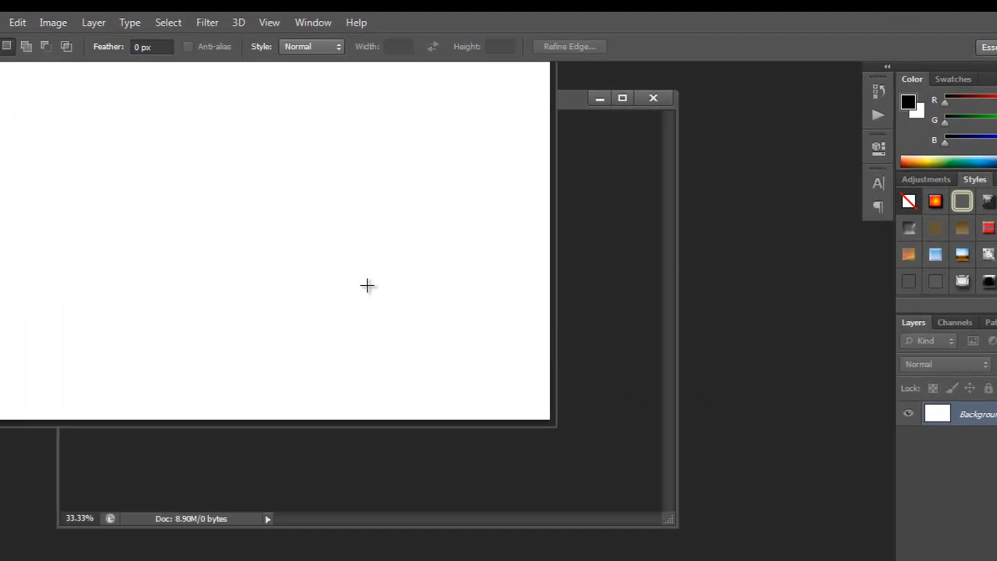
drag(643, 352, 488, 298)
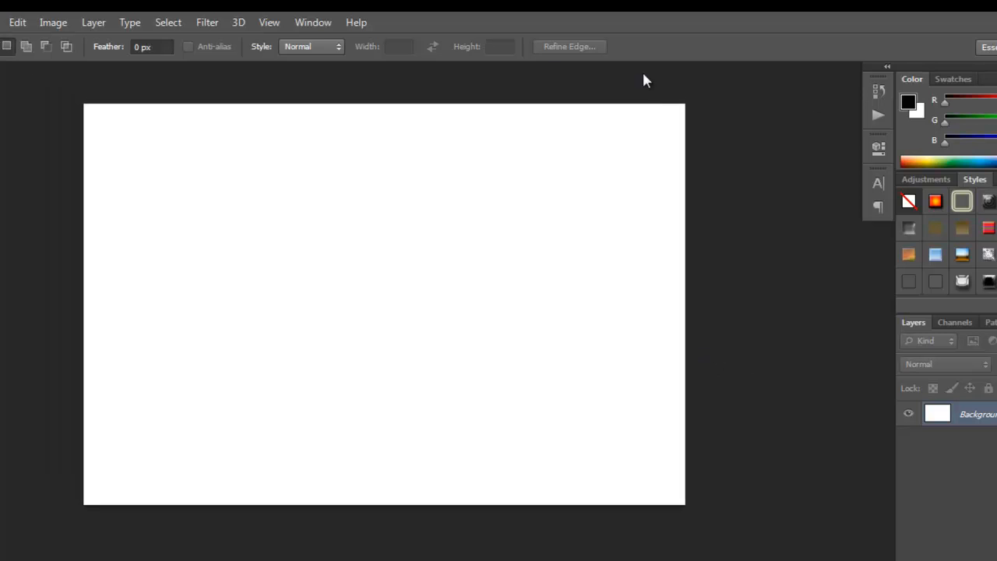
- Show the Actions panel and delete the custom action below Mixer Brush Cloning in the Default Actions set
click(313, 22)
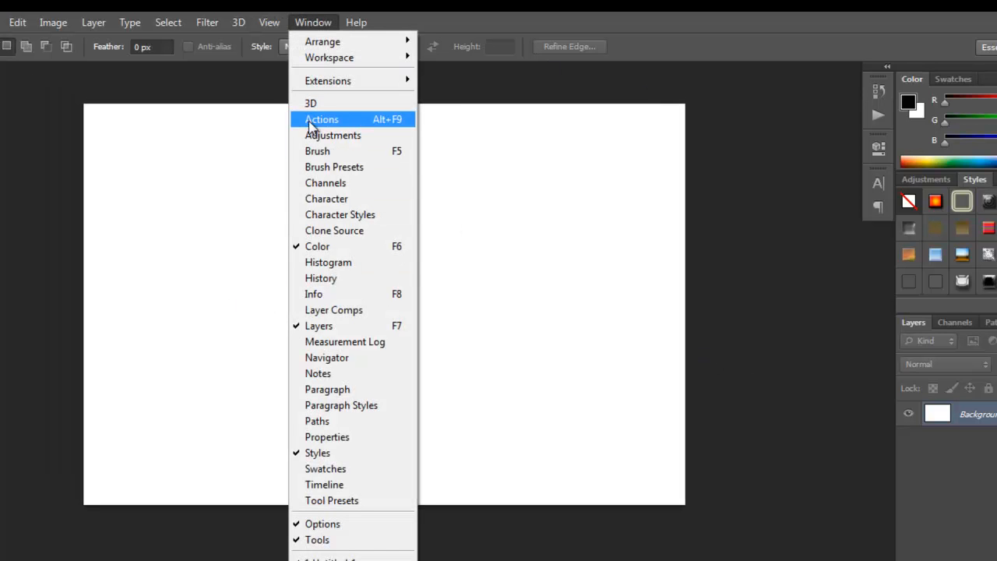
click(306, 24)
click(306, 24)
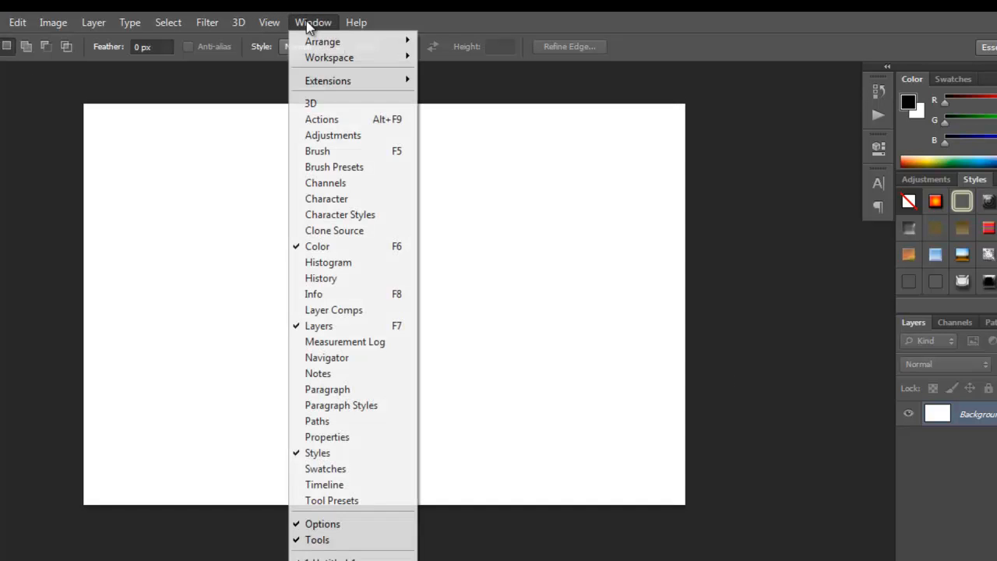
click(354, 122)
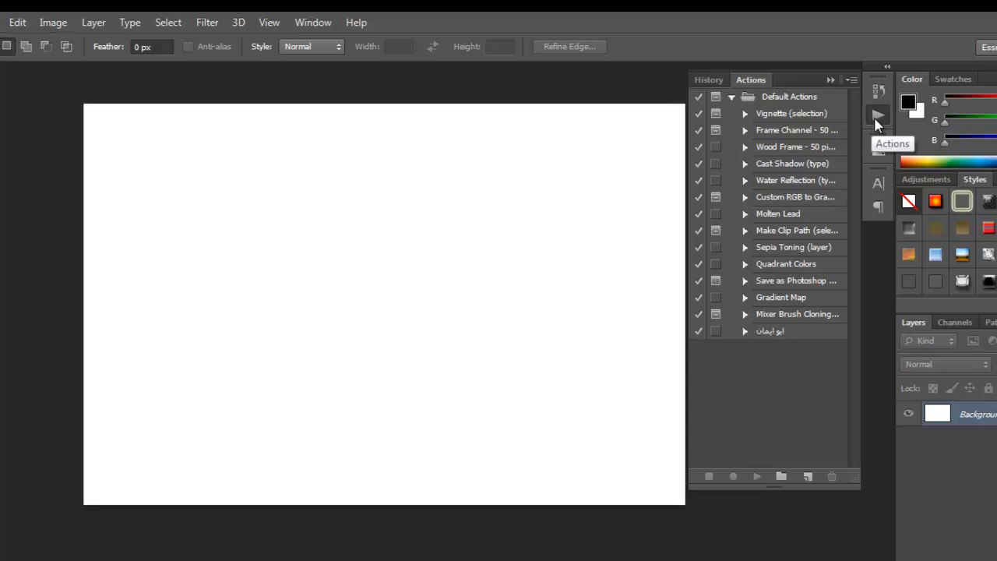
mouse_move(774, 333)
mouse_down()
mouse_move(812, 400)
mouse_move(832, 476)
mouse_up()
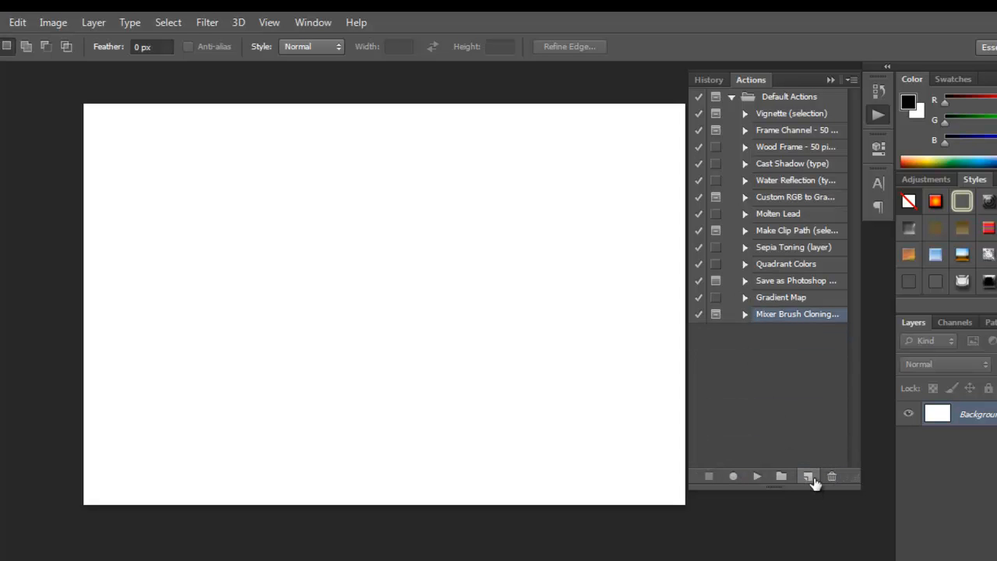
- Preview and cancel the New Action settings, and switch Allow Tool Recording off and back on
click(809, 477)
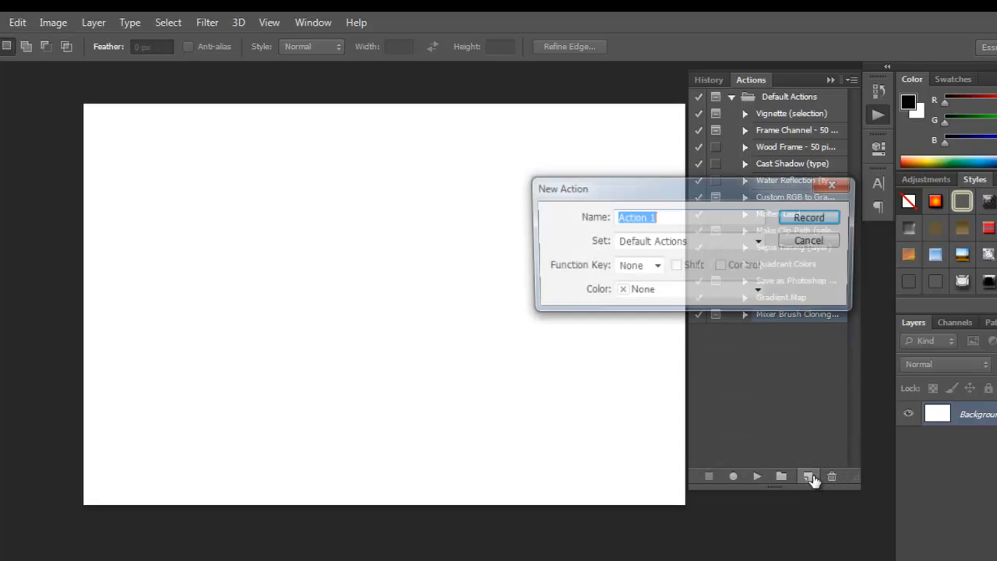
click(811, 249)
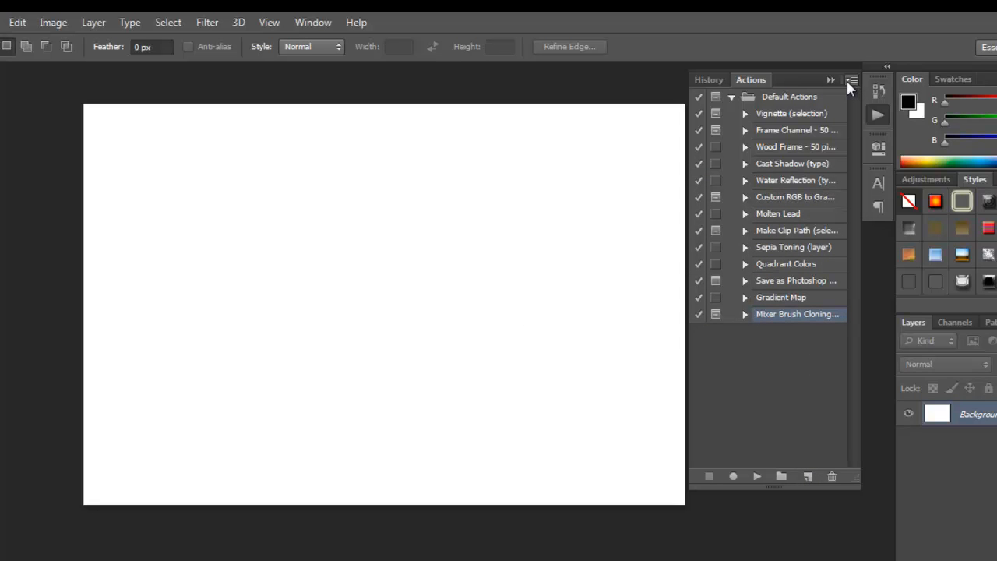
click(850, 81)
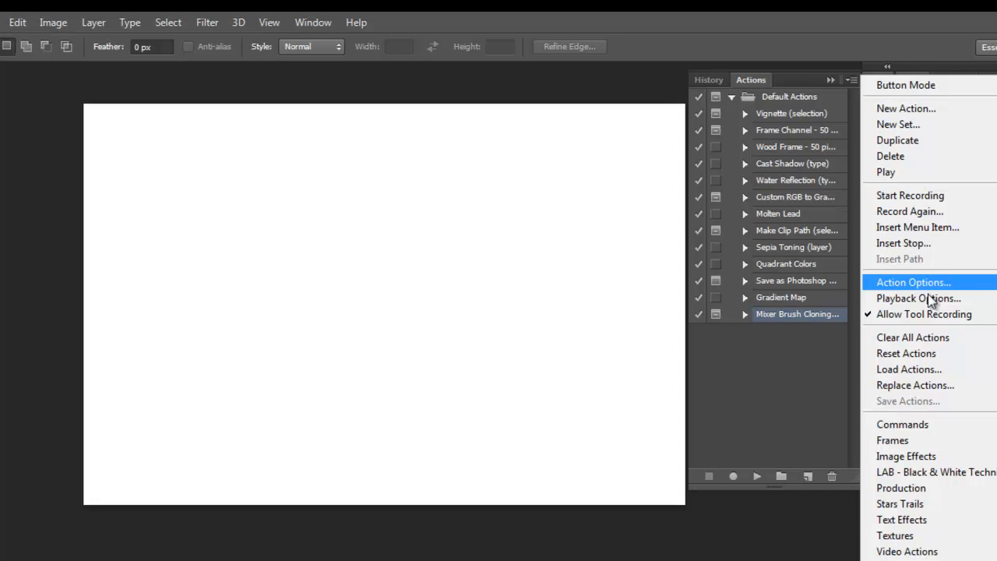
click(902, 314)
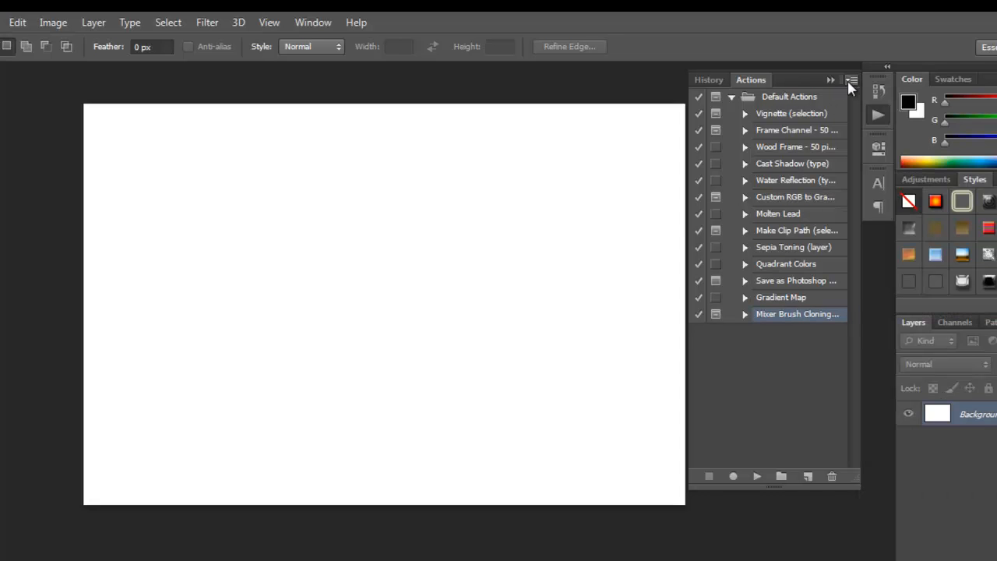
click(851, 81)
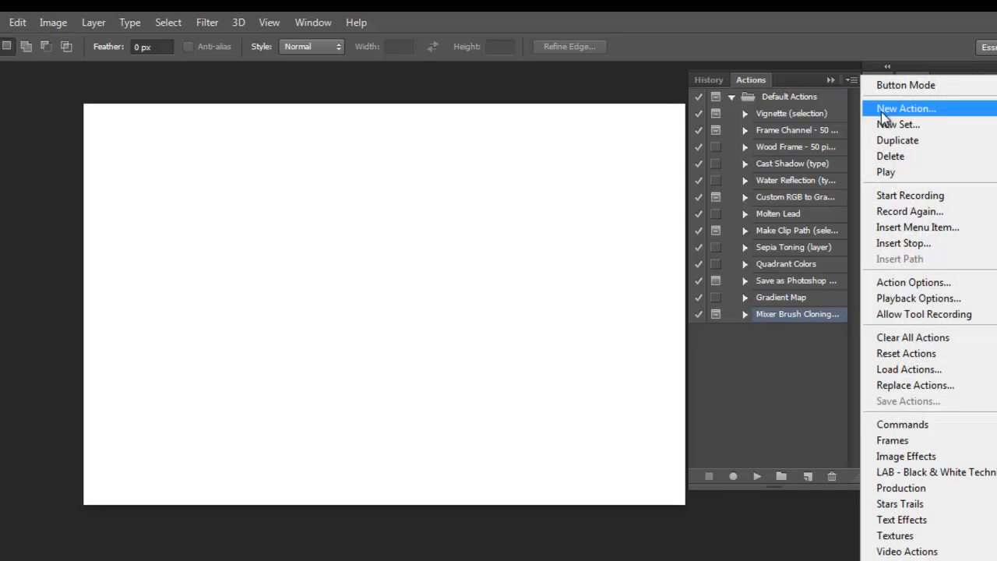
click(919, 316)
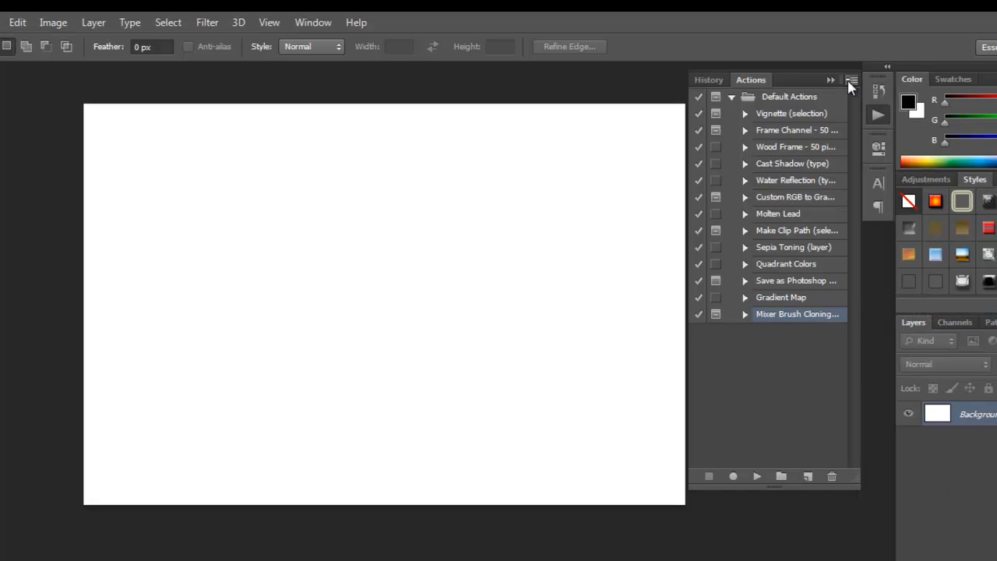
click(850, 81)
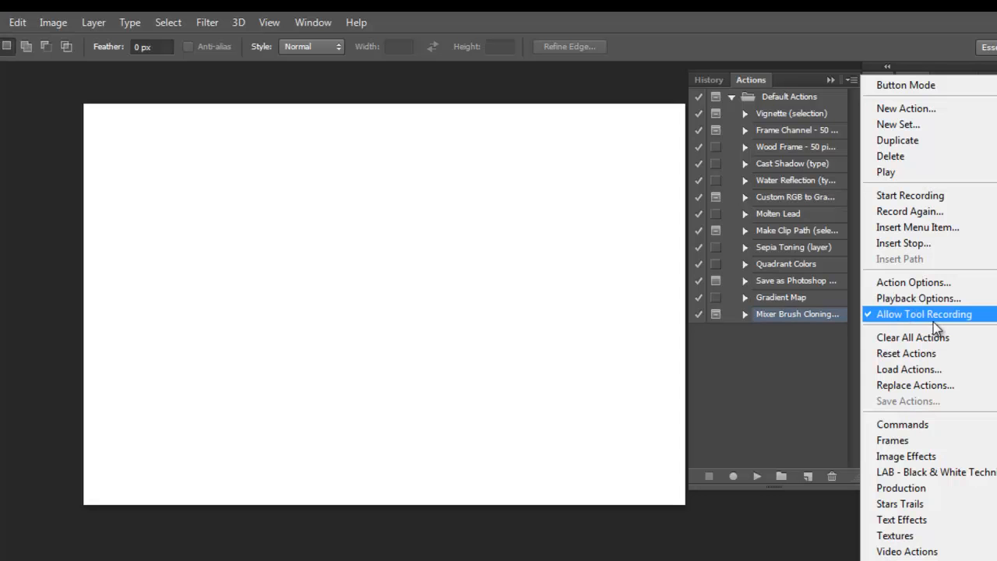
click(454, 255)
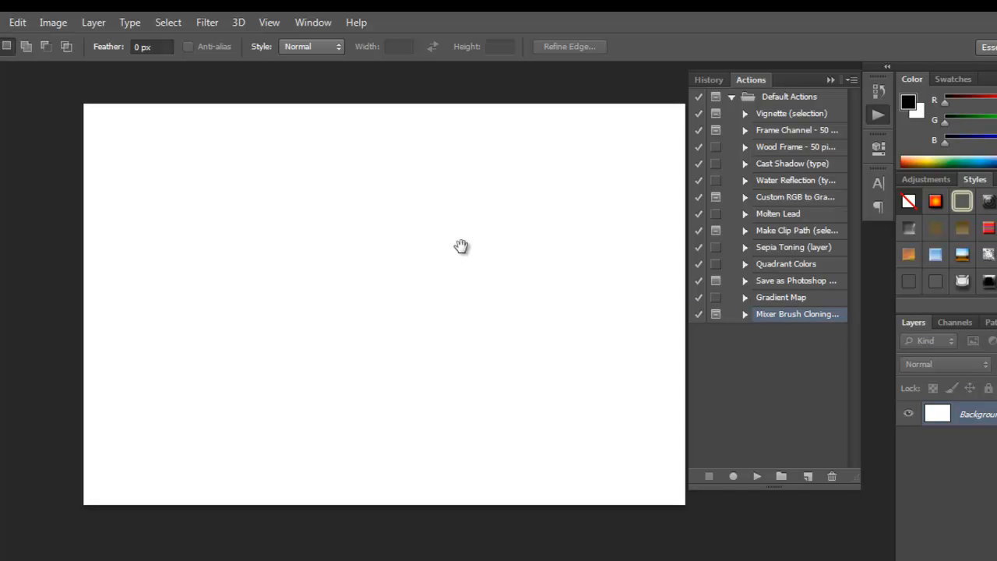
- Start defining a new action in the Default Actions set, entering the author's Arabic name as the action name
drag(456, 249, 434, 242)
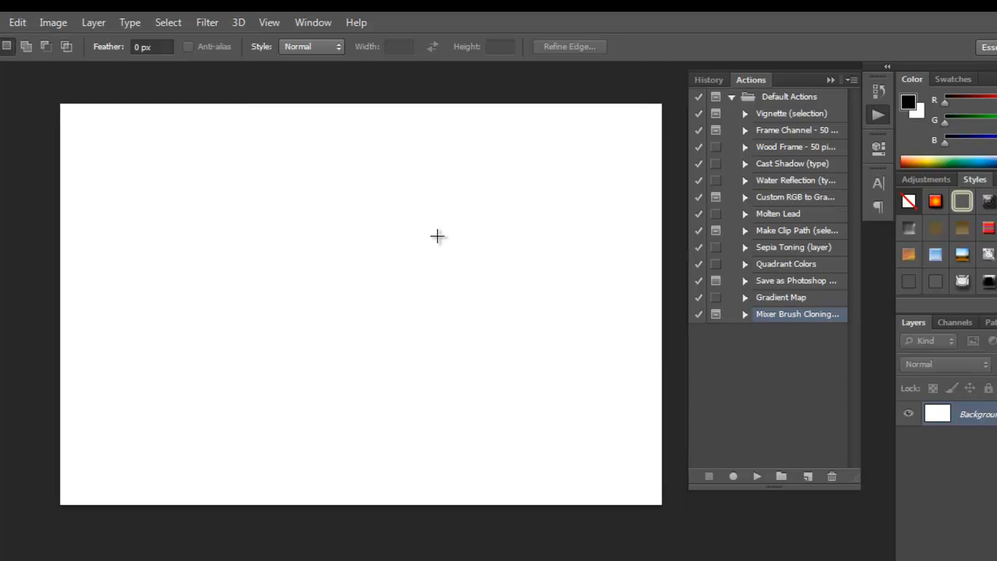
key(v)
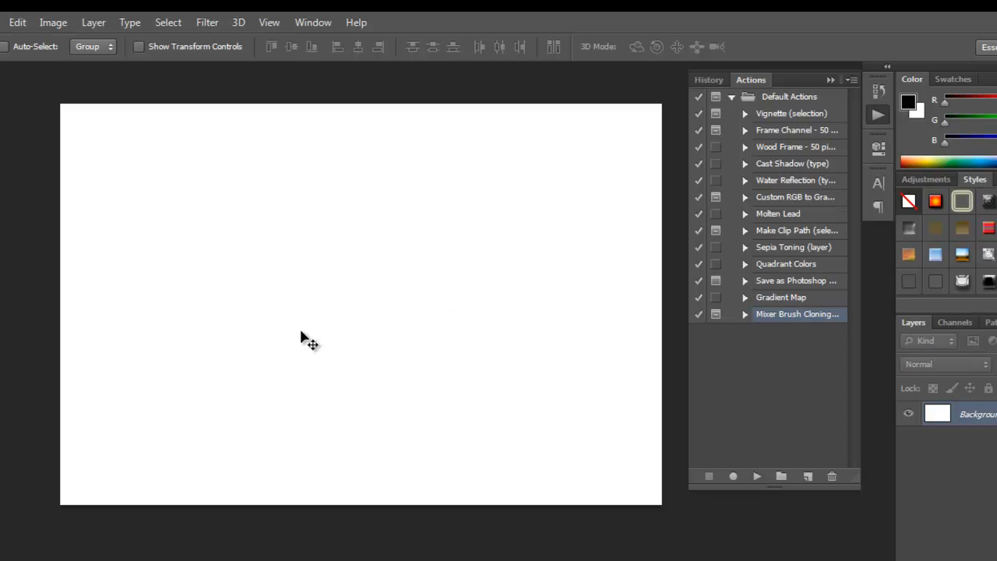
click(809, 475)
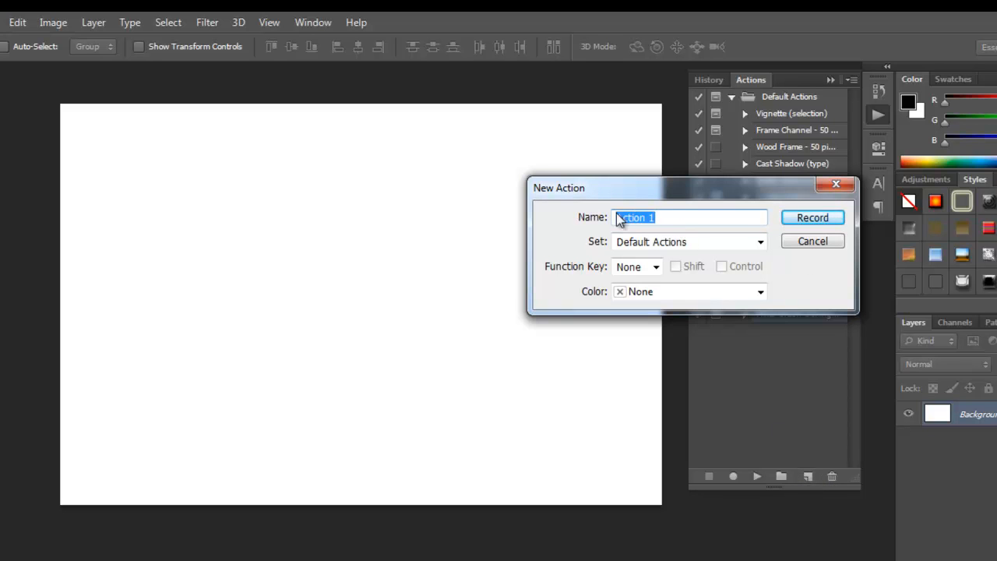
text(tr, tr)
key(BackSpace)
key(BackSpace)
key(BackSpace)
key(BackSpace)
key(BackSpace)
key(BackSpace)
text(ابو ايمن)
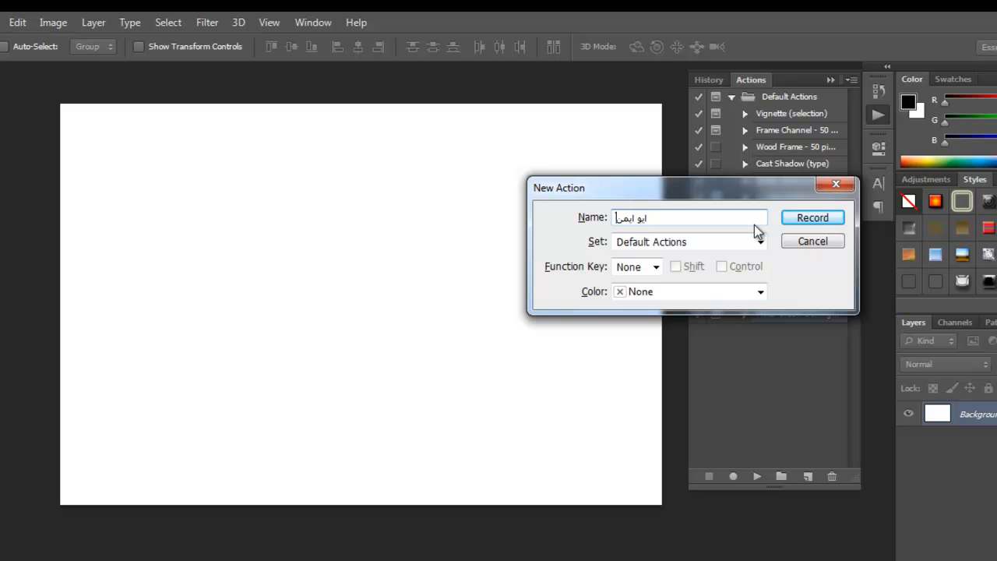
key(BackSpace)
text(ان)
click(704, 243)
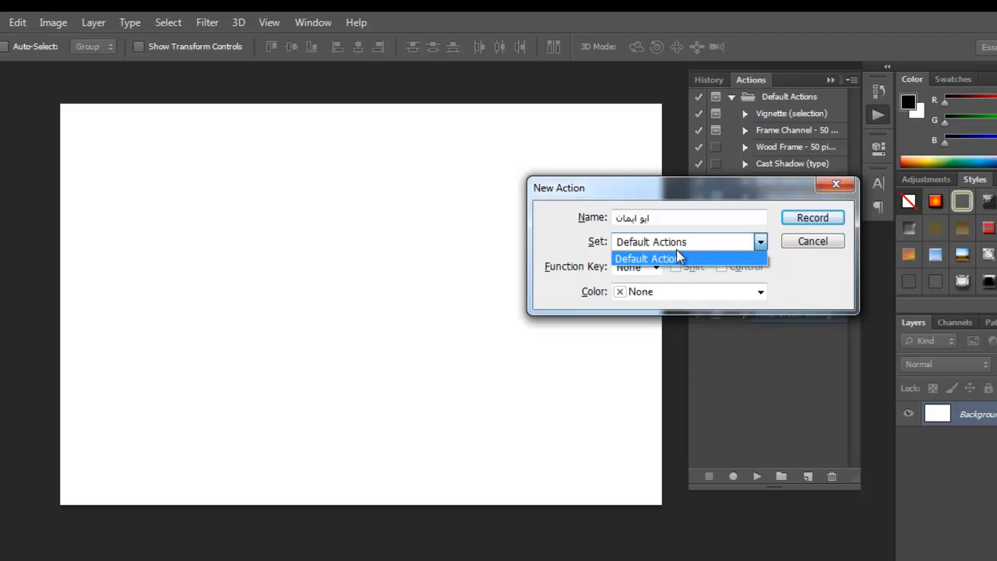
click(741, 246)
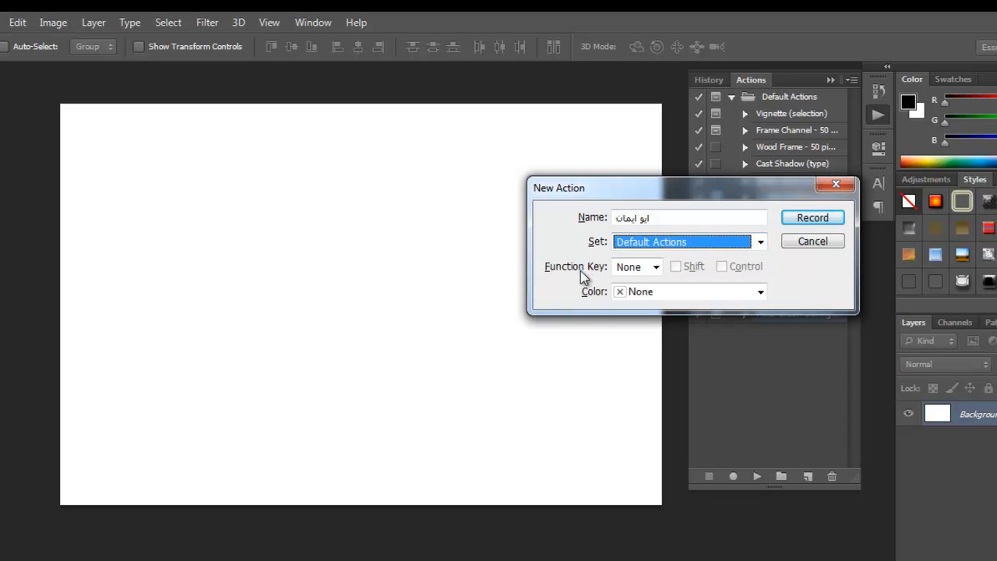
- Assign F5 with the Shift and Control modifiers as the new action's function key
click(654, 267)
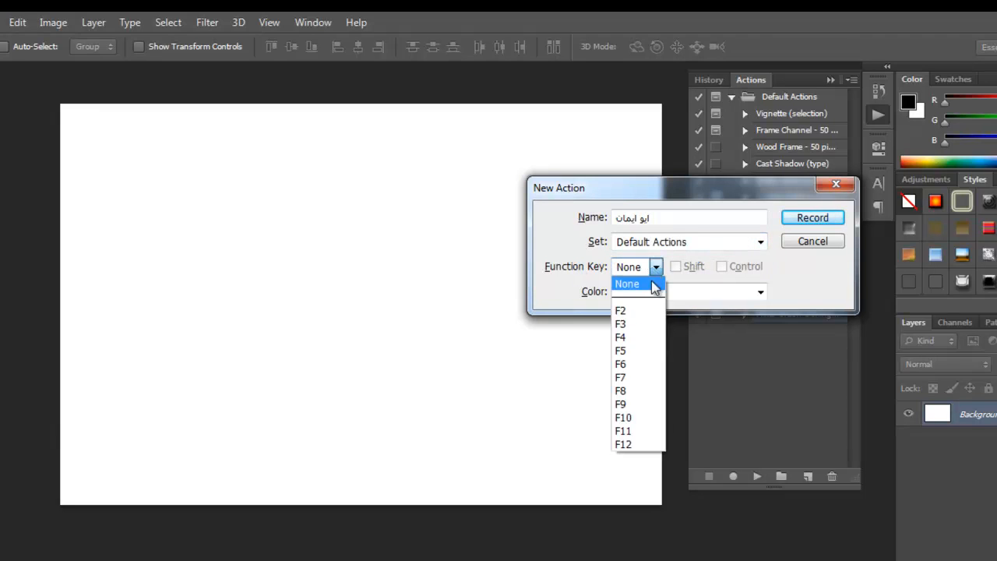
click(651, 350)
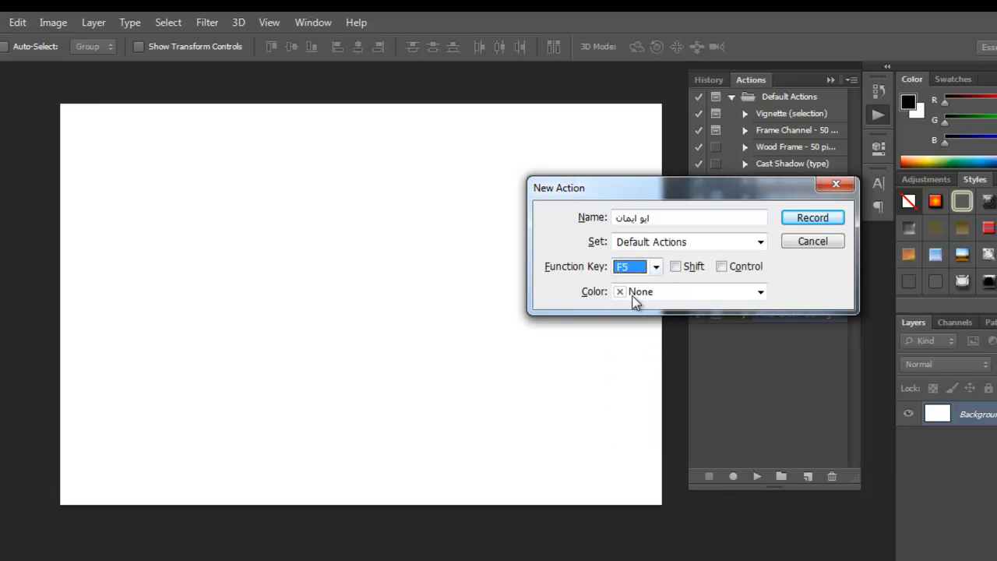
click(678, 272)
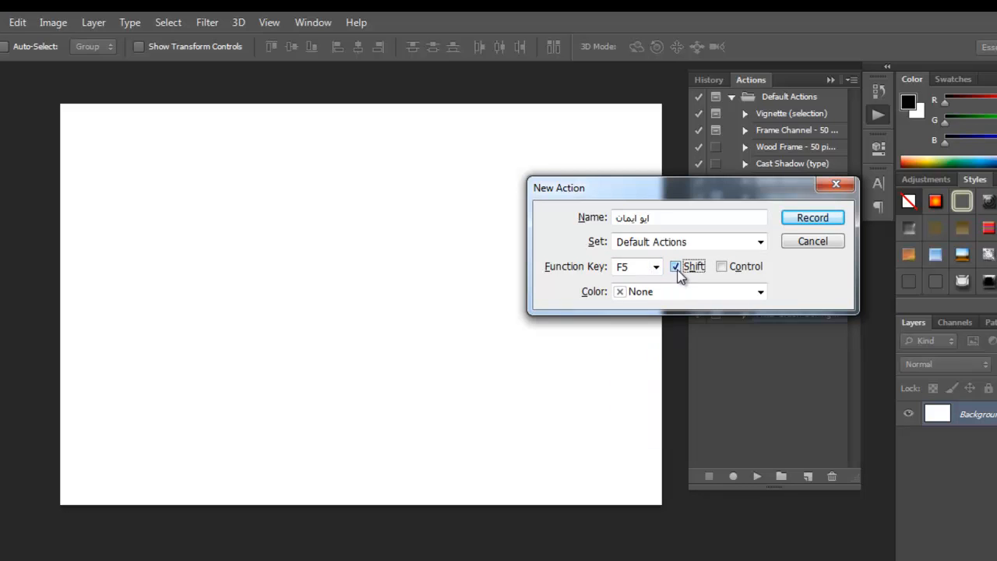
double_click(651, 217)
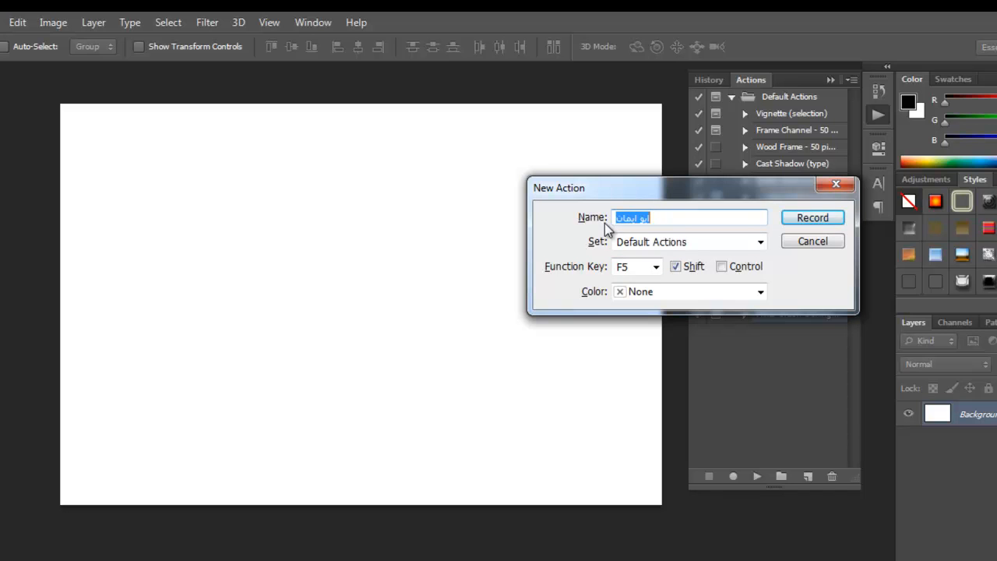
click(681, 268)
click(726, 271)
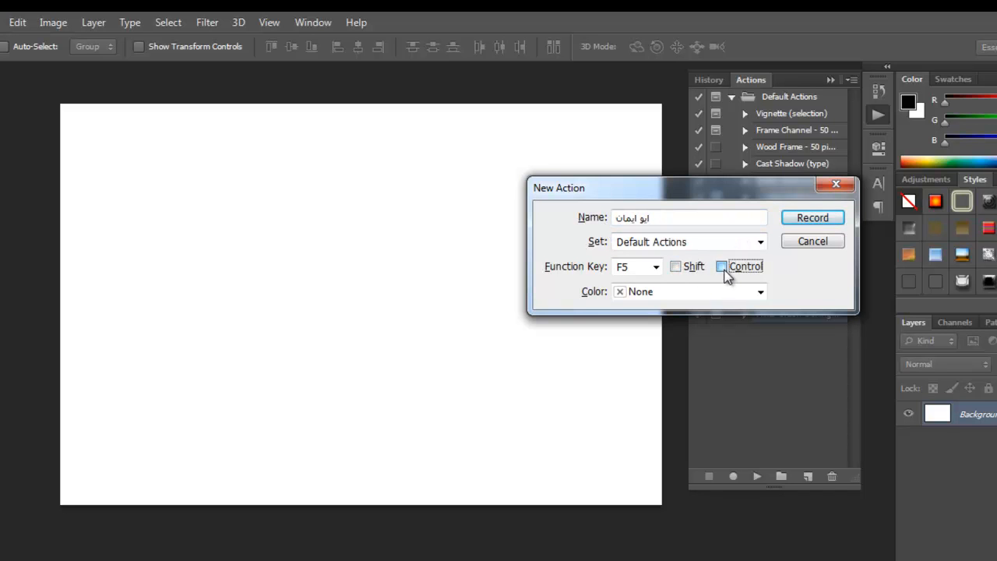
click(680, 268)
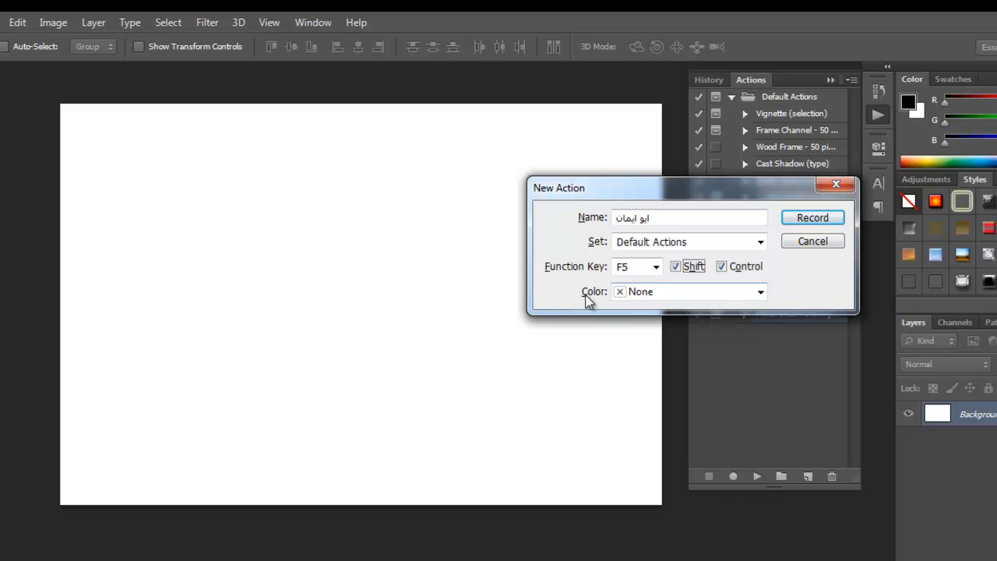
- Set the new action's color to Red and start recording it
click(655, 292)
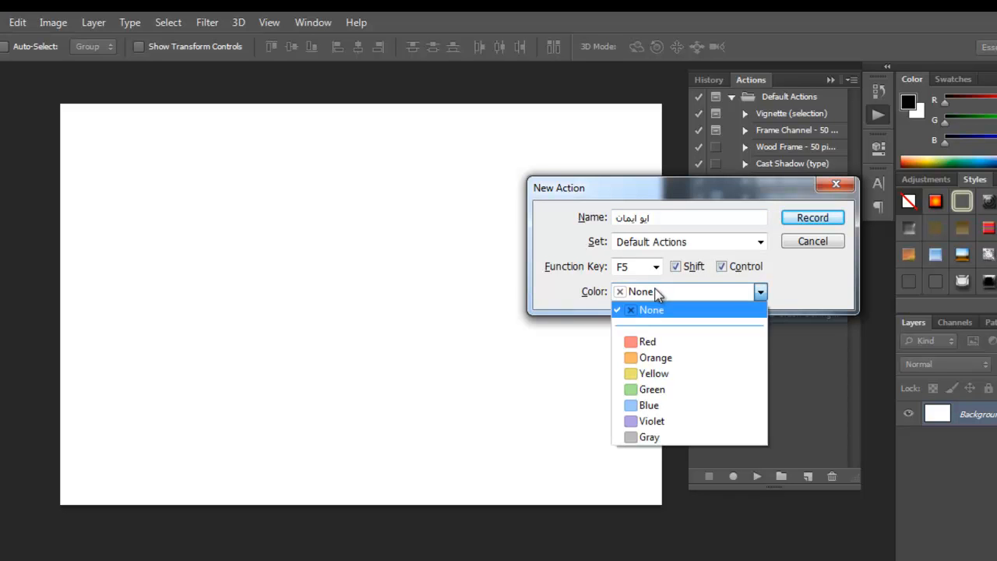
click(644, 346)
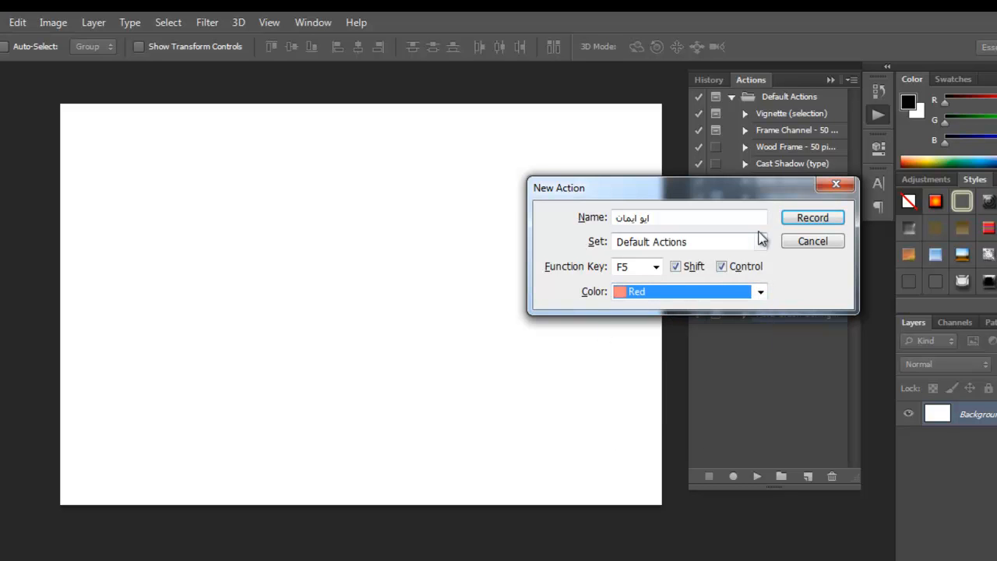
click(800, 221)
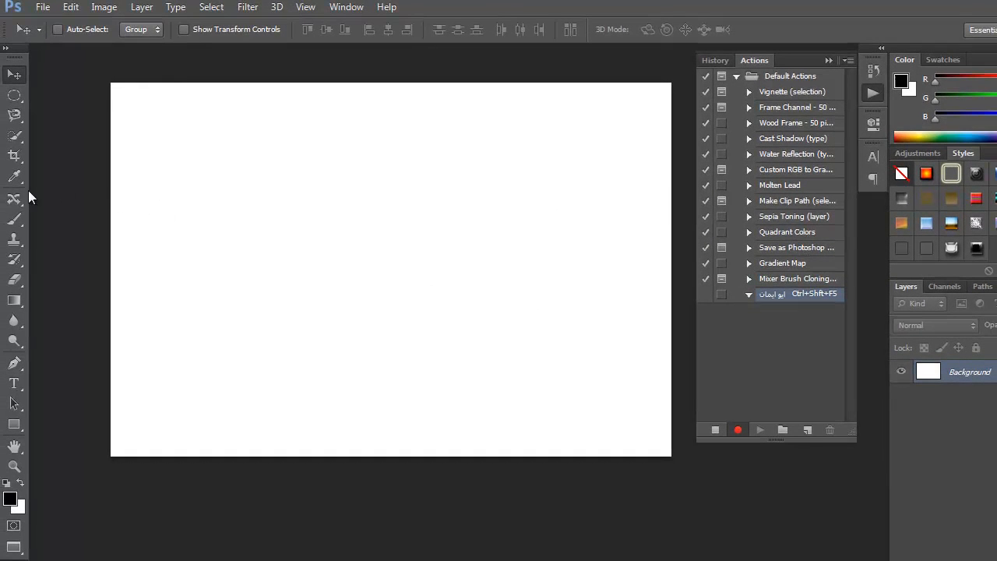
- Paint black freehand Arabic lettering with dots across the white canvas using the 67 px Brush while the action records
click(14, 219)
mouse_move(512, 131)
mouse_down()
mouse_move(471, 135)
mouse_move(433, 182)
mouse_move(513, 192)
mouse_move(554, 168)
mouse_up()
mouse_move(481, 220)
mouse_down()
mouse_move(382, 292)
mouse_move(332, 305)
mouse_move(367, 224)
mouse_move(410, 241)
mouse_move(348, 287)
mouse_move(324, 278)
mouse_move(307, 327)
mouse_move(276, 319)
mouse_move(210, 245)
mouse_up()
click(194, 218)
mouse_move(245, 195)
mouse_down()
mouse_move(229, 225)
mouse_move(181, 261)
mouse_move(172, 292)
mouse_move(232, 327)
mouse_up()
mouse_move(585, 179)
mouse_down()
mouse_move(632, 191)
mouse_move(607, 236)
mouse_move(563, 273)
mouse_move(607, 304)
mouse_move(601, 329)
mouse_up()
click(641, 271)
mouse_move(482, 302)
mouse_down()
mouse_move(542, 326)
mouse_move(479, 327)
mouse_move(472, 360)
mouse_move(479, 373)
mouse_move(492, 365)
mouse_move(463, 383)
mouse_move(385, 346)
mouse_up()
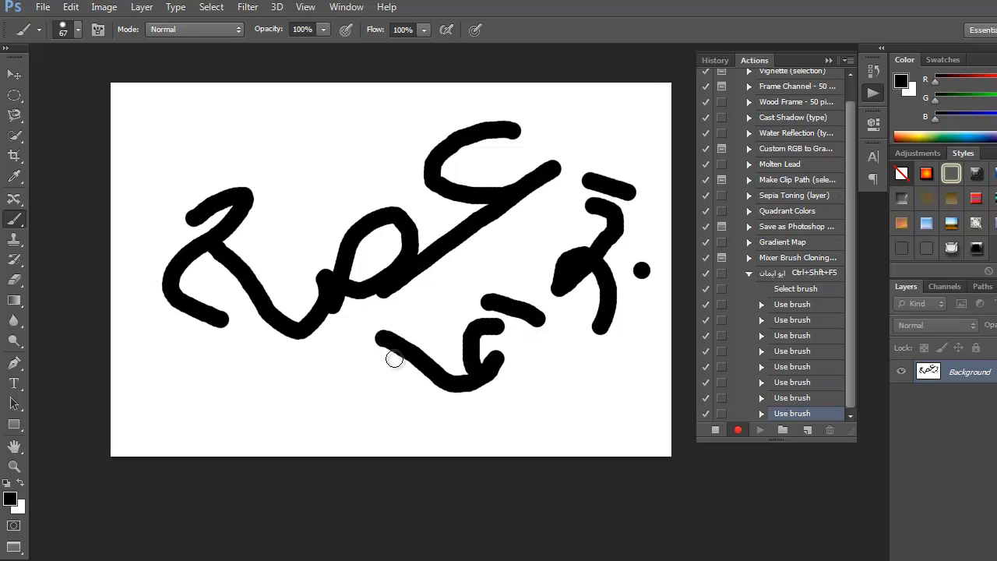
mouse_move(411, 386)
mouse_down()
mouse_move(392, 406)
mouse_move(392, 431)
mouse_up()
drag(539, 381, 557, 364)
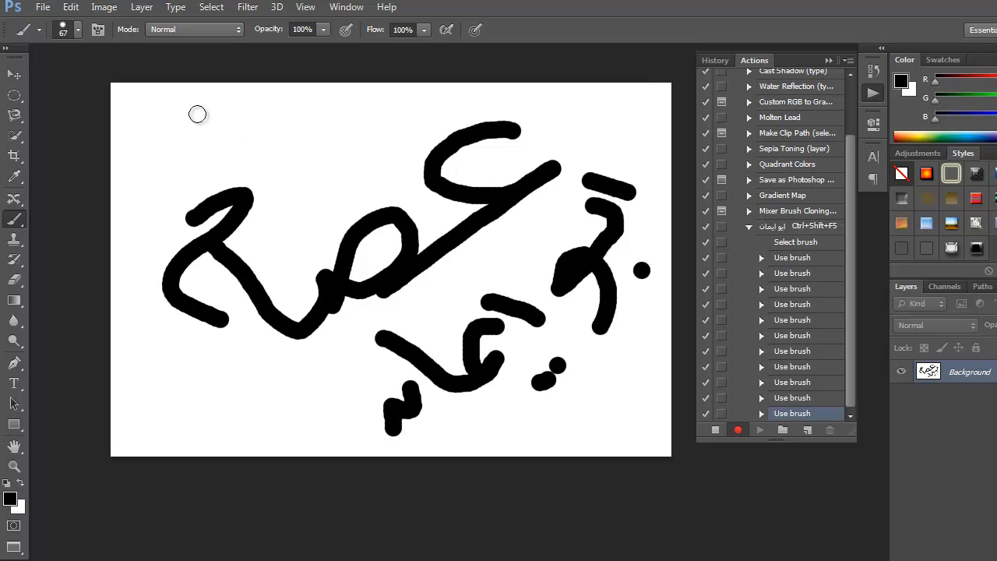
- Paint two dots and another freehand lettering stroke in the canvas's upper-left area, and stop recording with the action's commands collapsed
click(153, 128)
click(189, 125)
mouse_move(218, 99)
mouse_down()
mouse_move(250, 138)
mouse_move(244, 161)
mouse_move(313, 137)
mouse_up()
drag(387, 119, 350, 109)
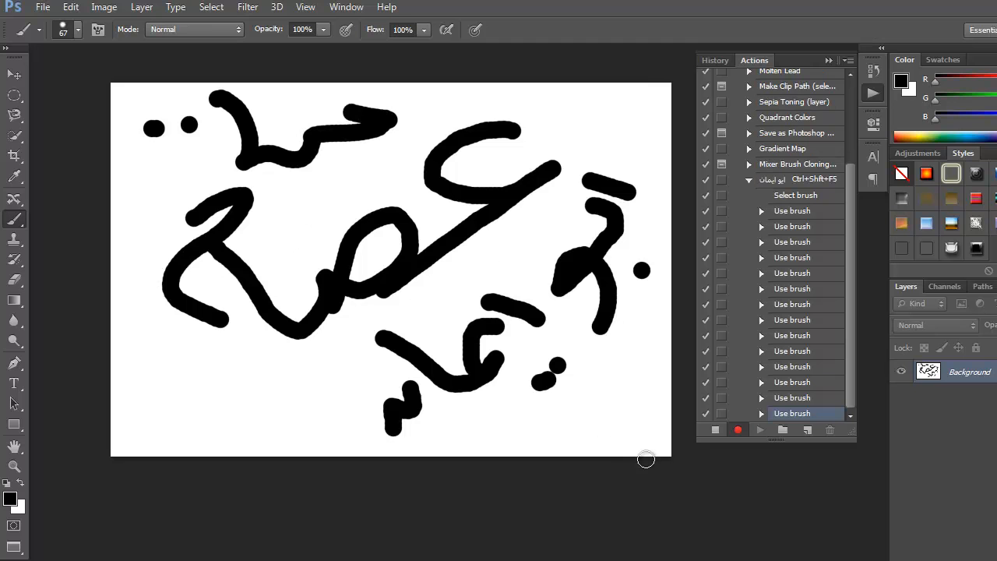
click(715, 431)
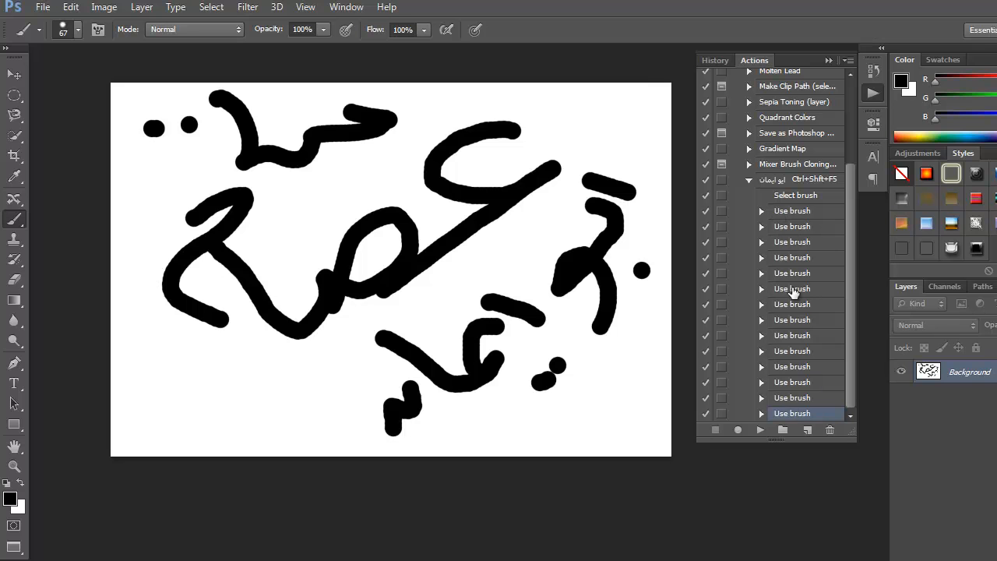
click(749, 180)
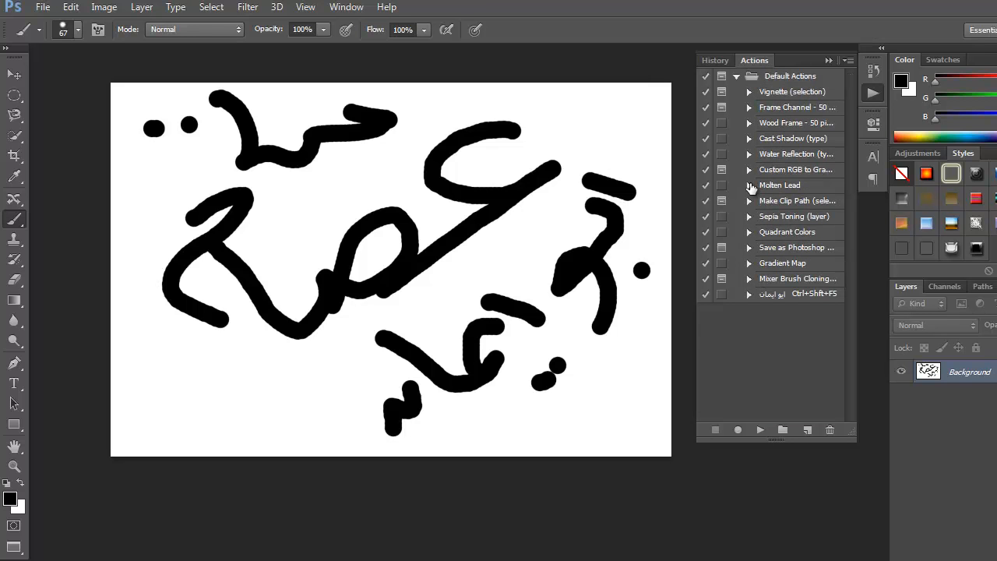
click(784, 296)
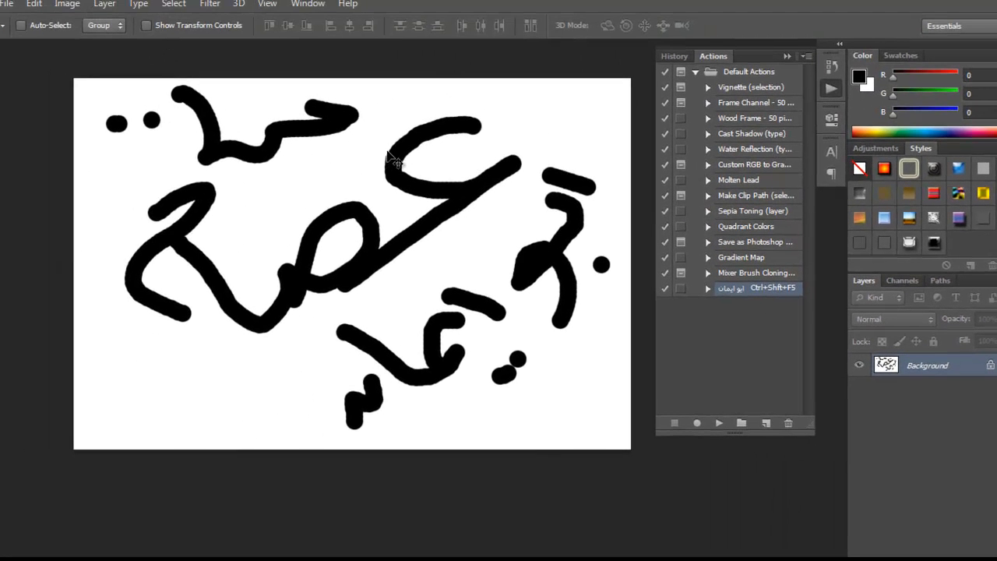
- Close the painted Untitled-1 document without saving its changes
key(t)
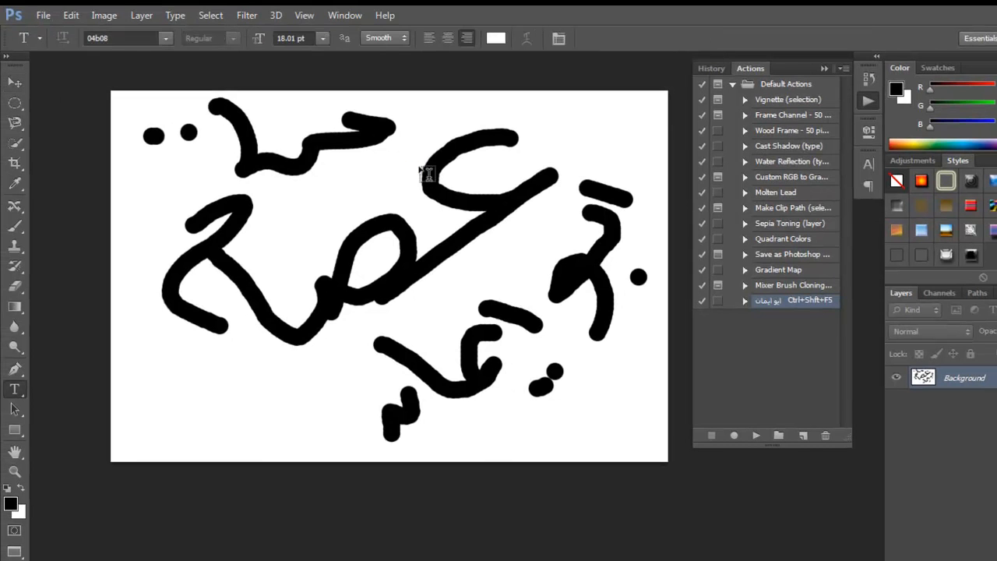
key(v)
key(f)
key(f)
click(662, 86)
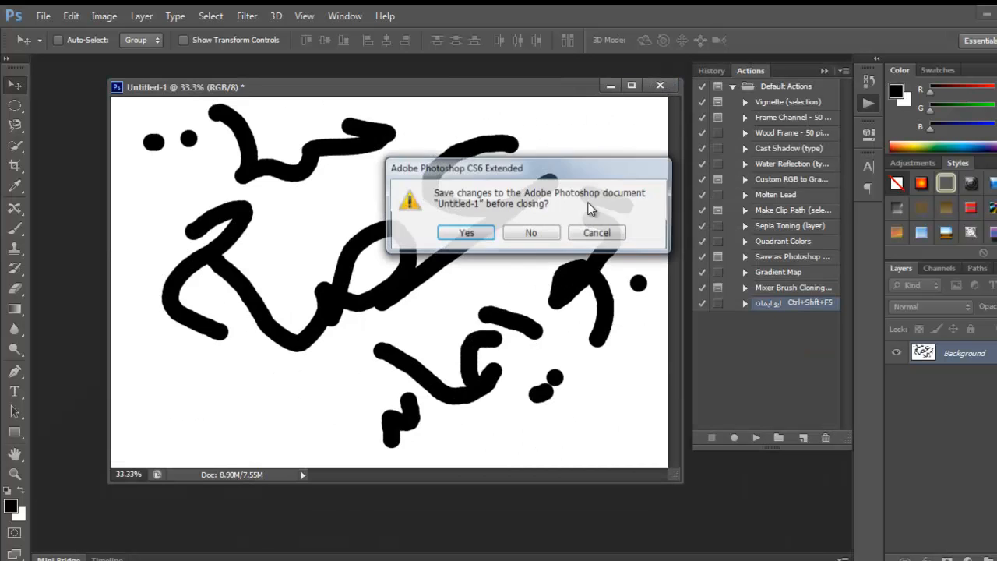
click(538, 232)
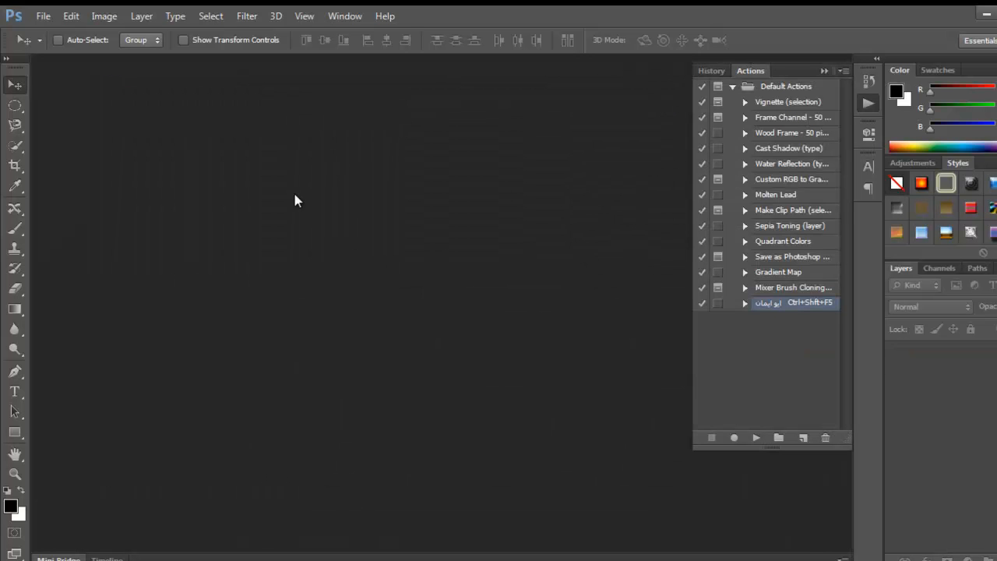
- Create a blank 30 × 20 cm RGB document at 72 pixels/centimeter with white background, and place its window beside the actions list
click(44, 16)
click(52, 31)
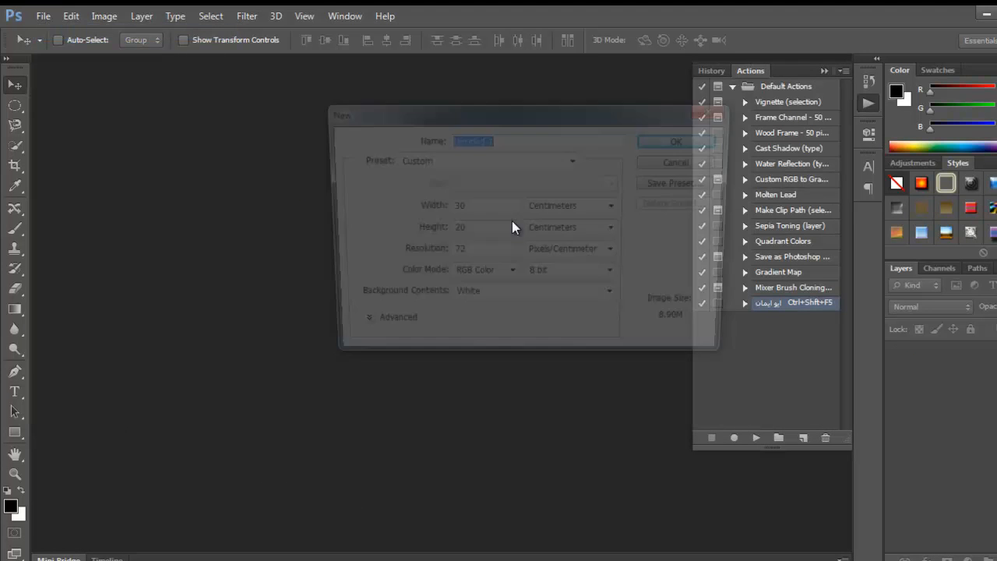
click(657, 140)
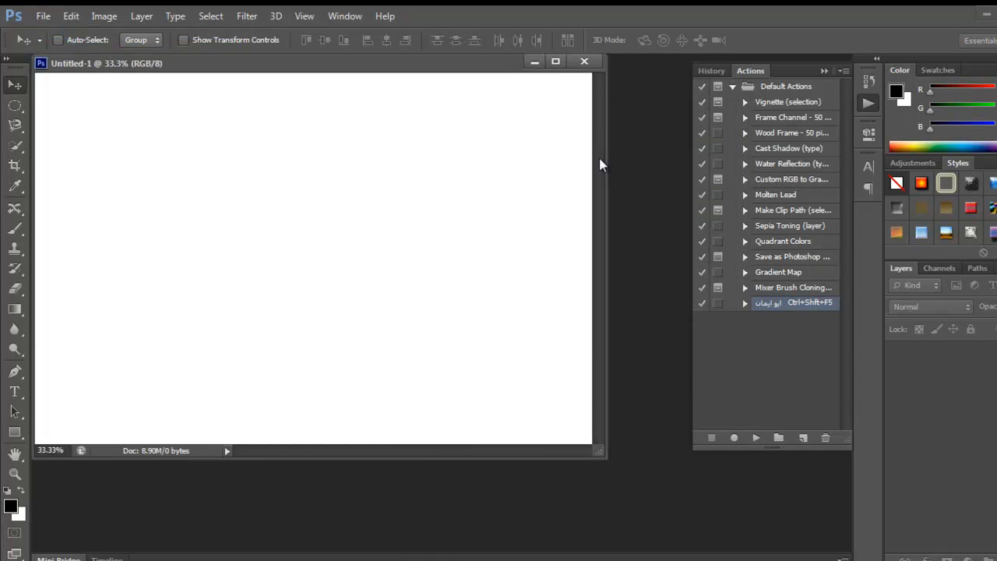
drag(463, 68, 505, 110)
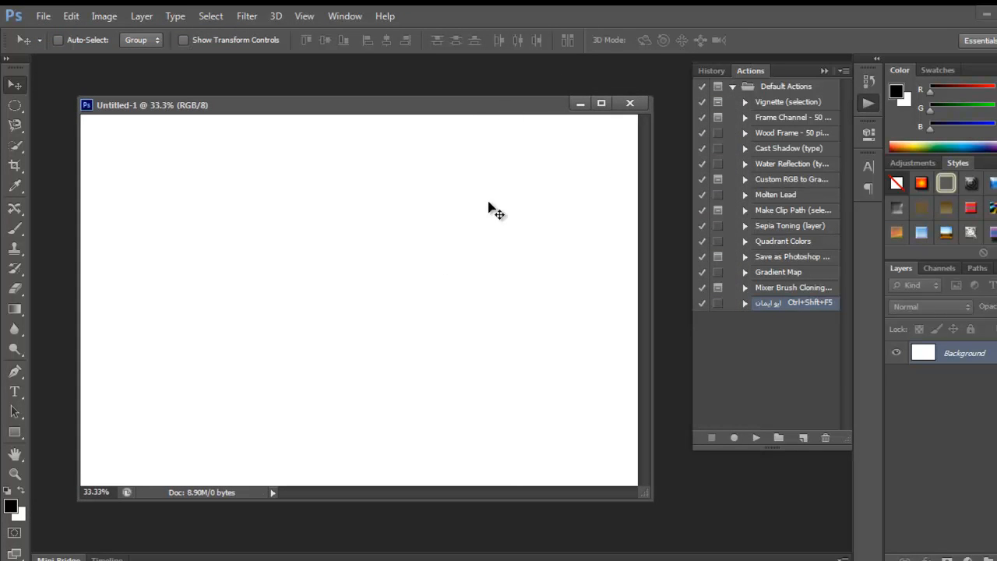
- Set the action playback performance to Step by Step and play the recorded lettering action on the blank document
click(843, 70)
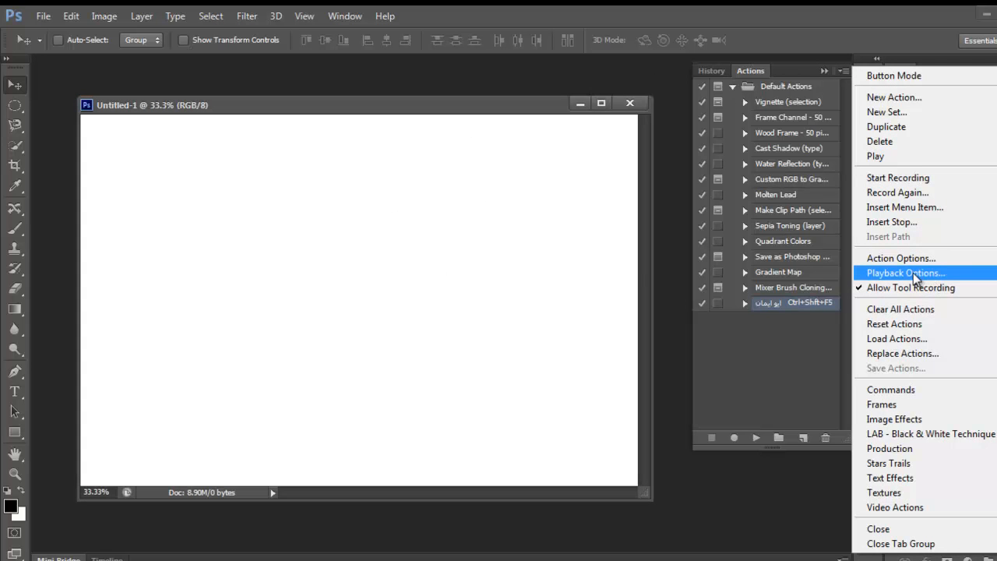
click(934, 273)
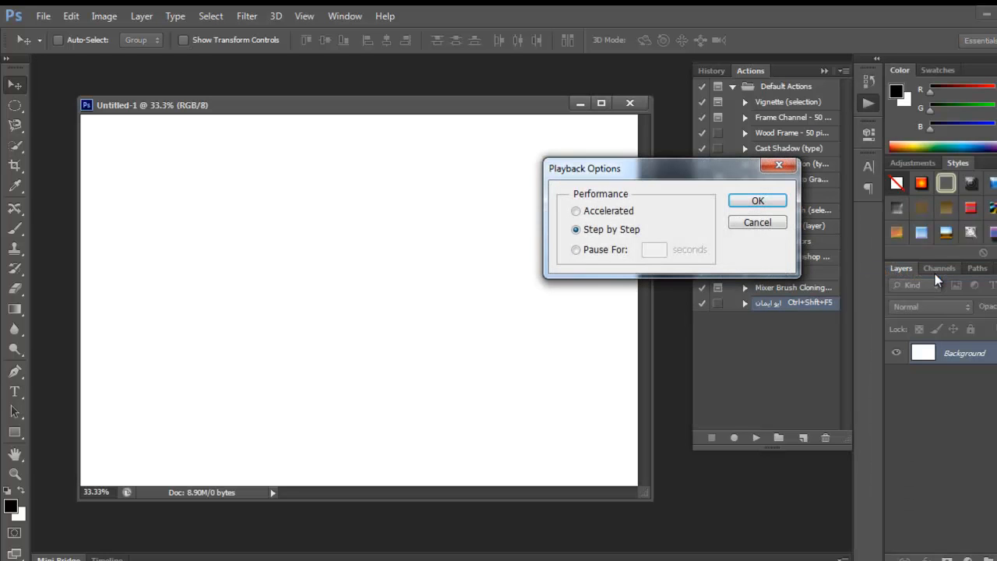
drag(706, 171, 698, 79)
click(584, 129)
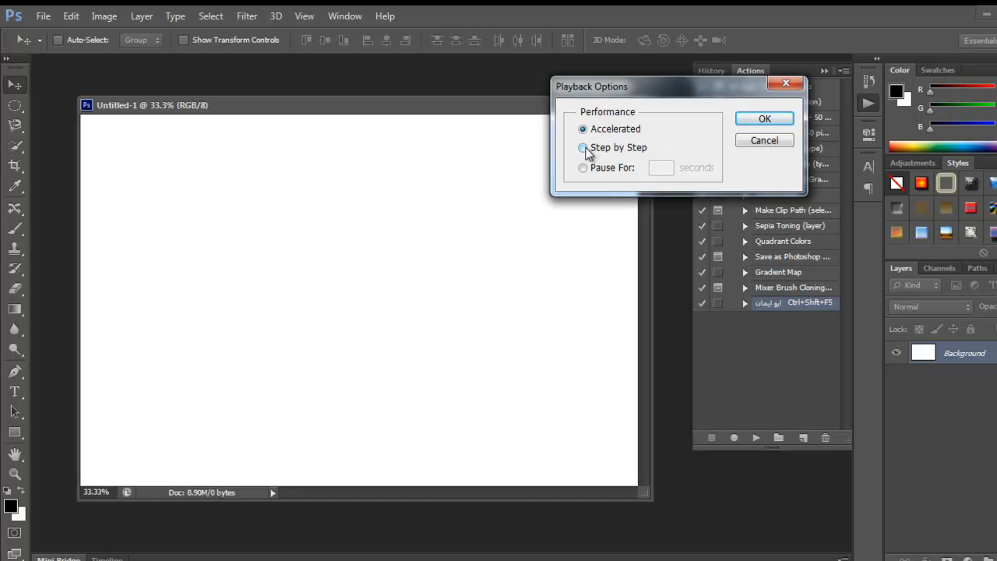
click(594, 151)
click(582, 168)
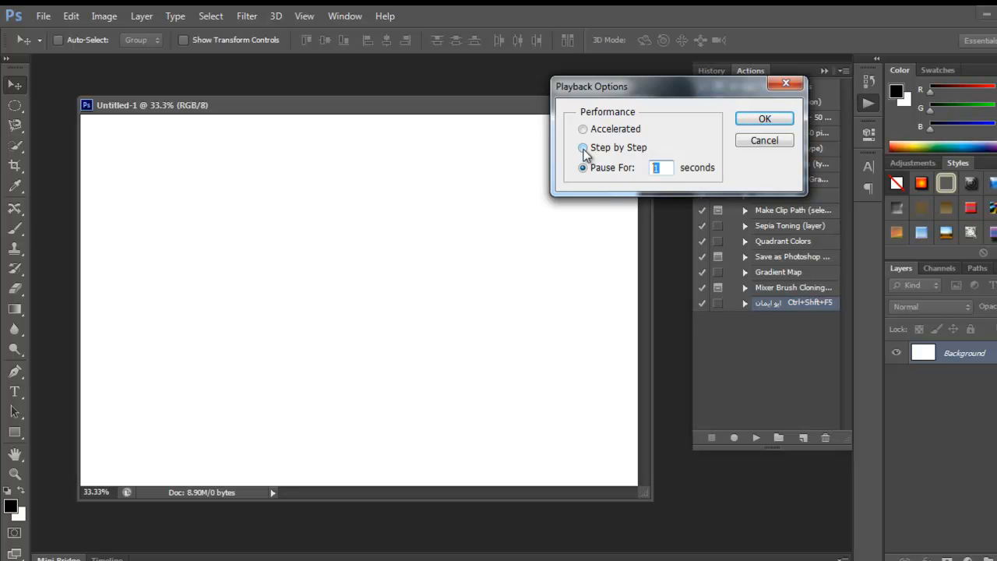
click(584, 148)
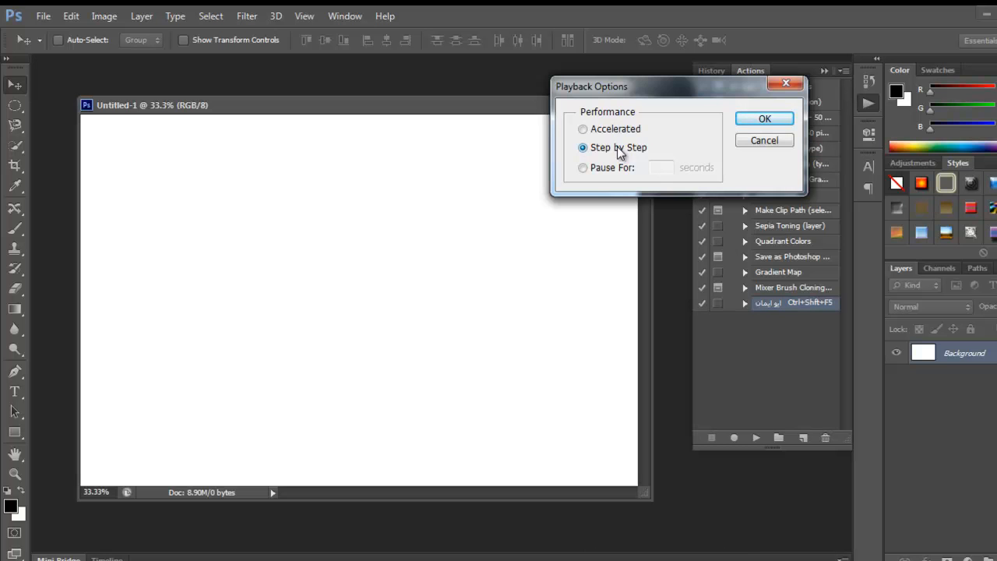
click(747, 122)
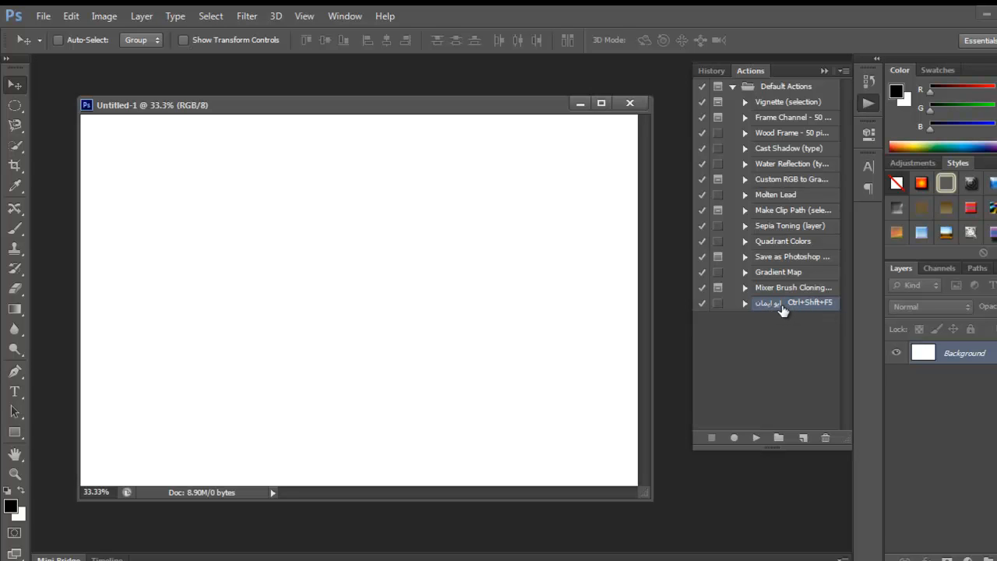
click(756, 438)
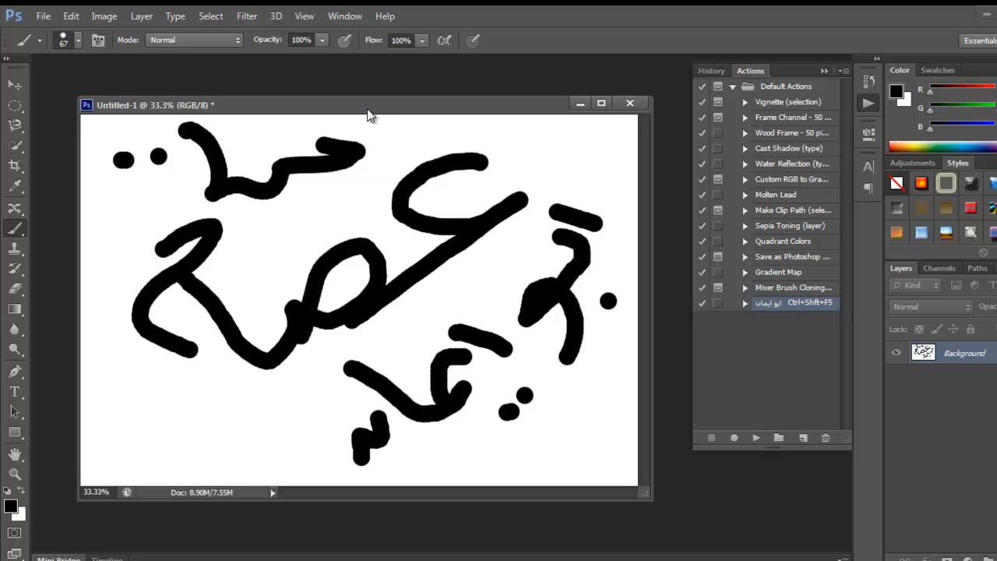
- Discard the document painted by the action without saving, and replace it with a new blank 30 × 20 cm white document
drag(338, 109, 342, 98)
click(21, 89)
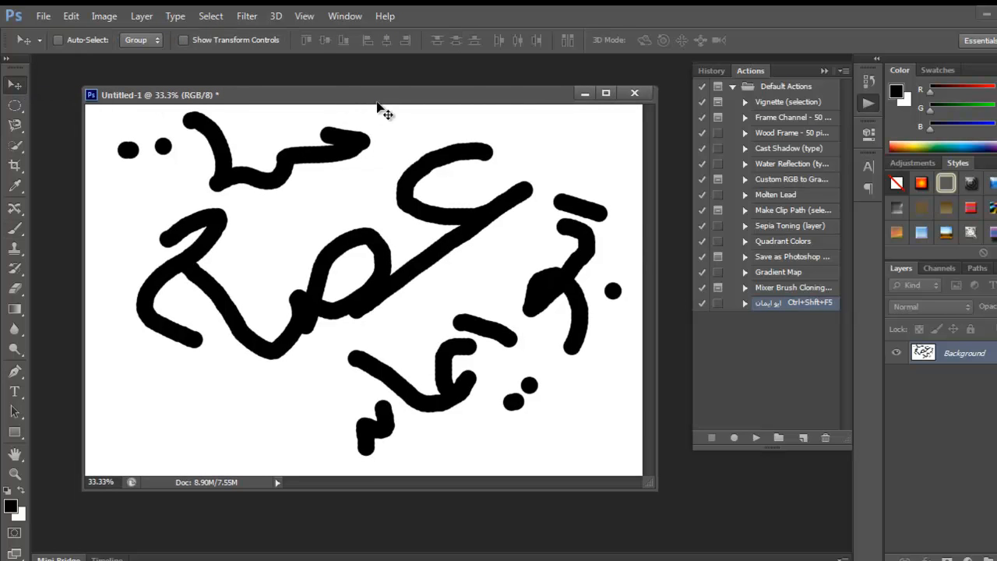
click(634, 93)
click(548, 233)
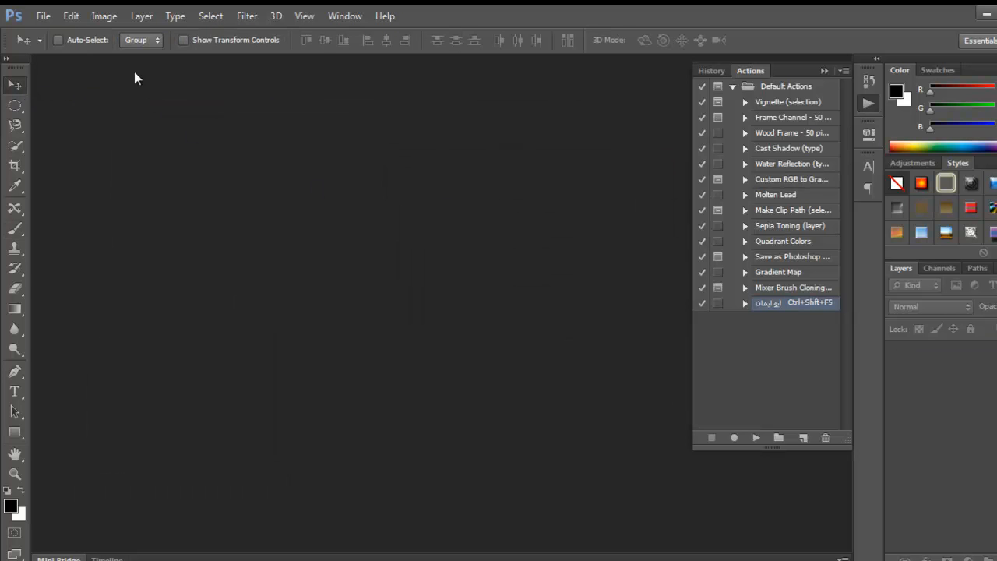
click(46, 17)
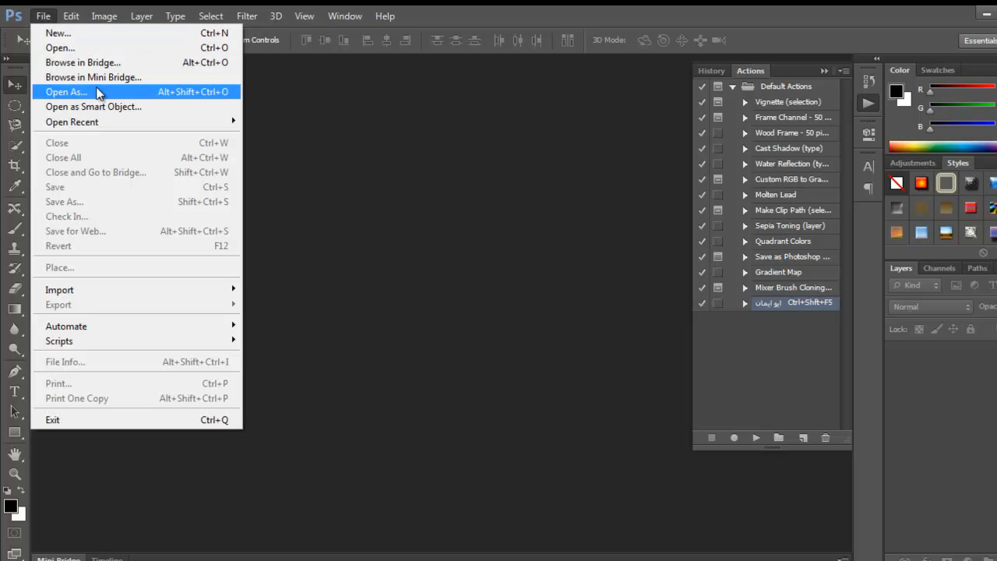
click(86, 34)
key(Return)
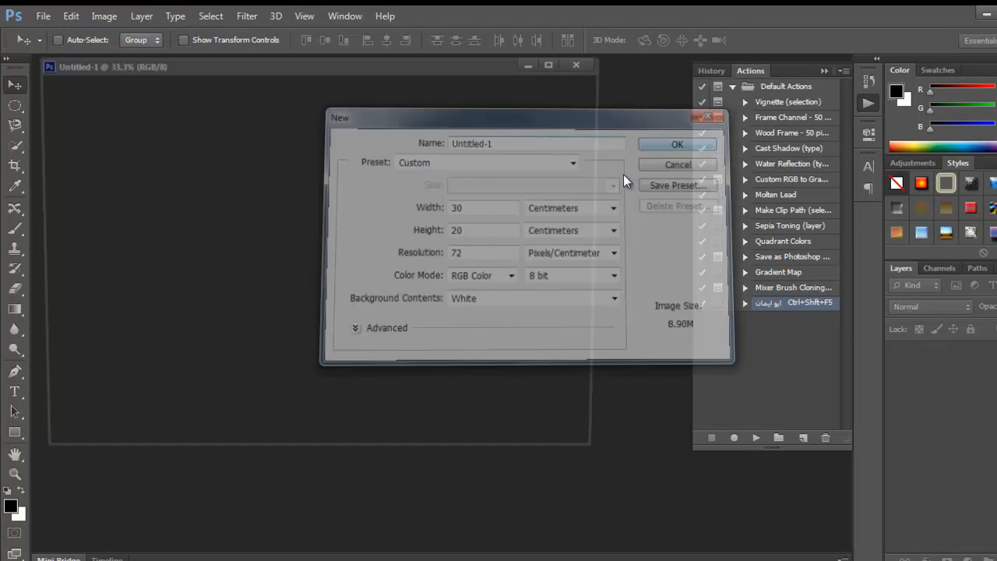
drag(462, 67, 526, 107)
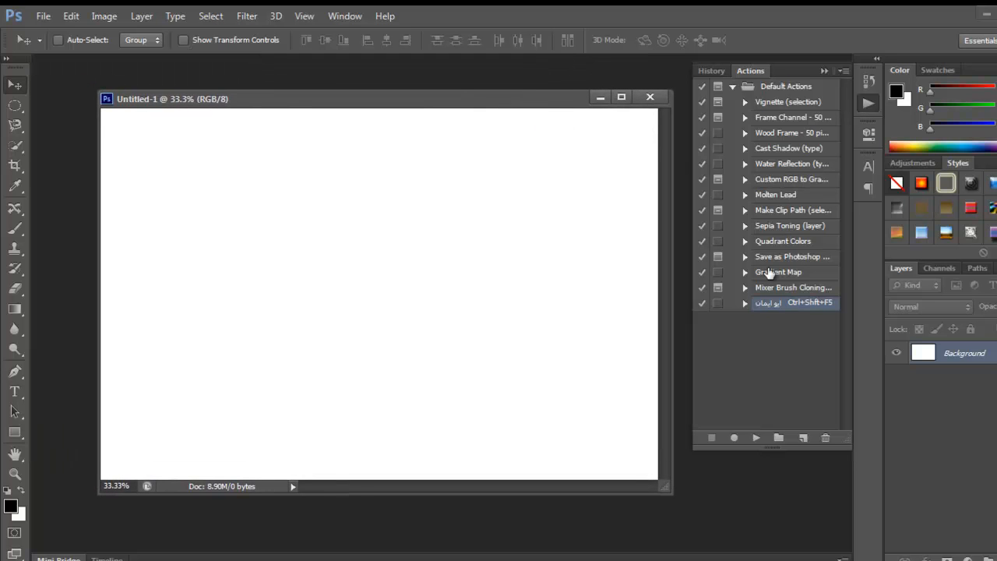
- Review the action playback options, keeping the performance at Step by Step
click(841, 69)
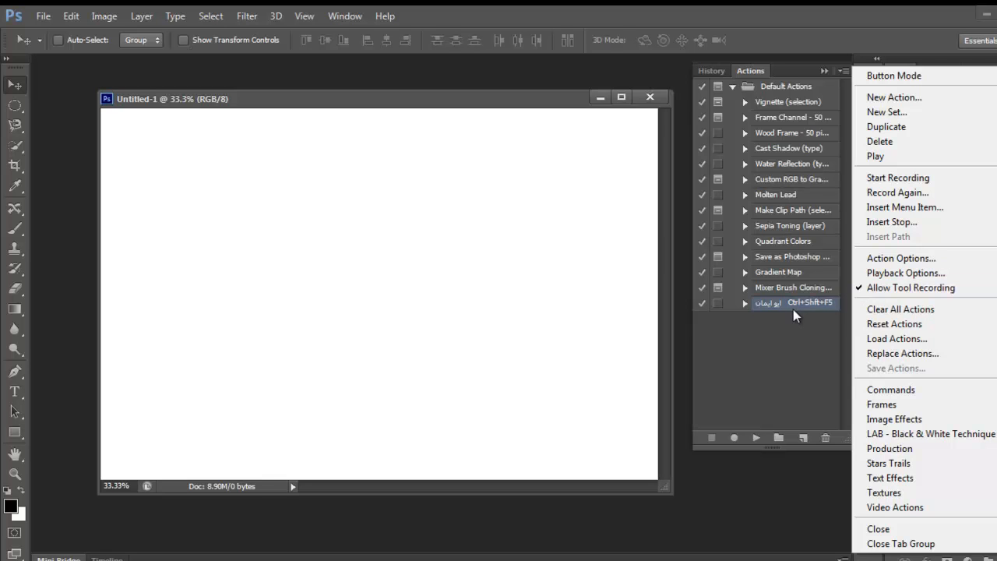
click(895, 272)
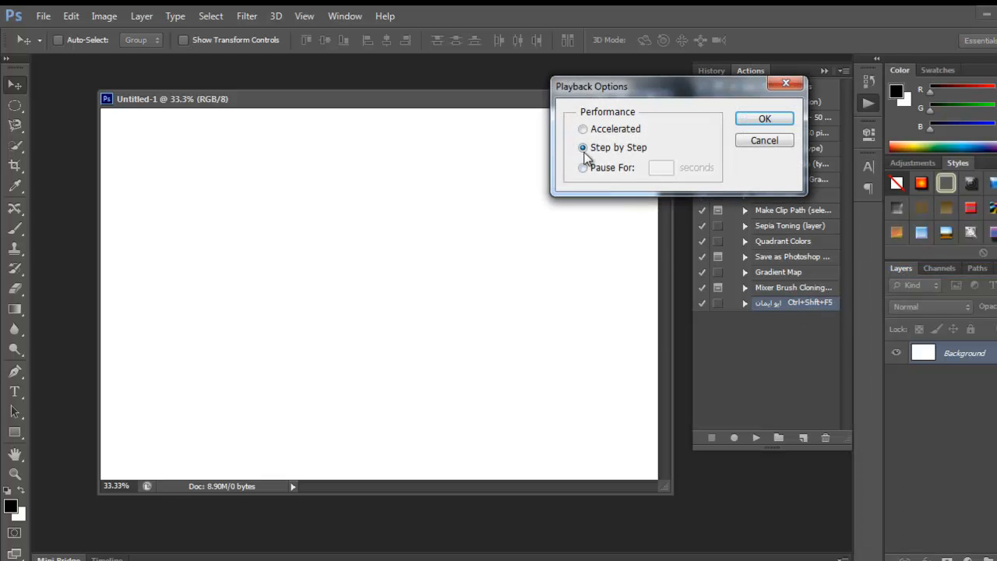
click(763, 121)
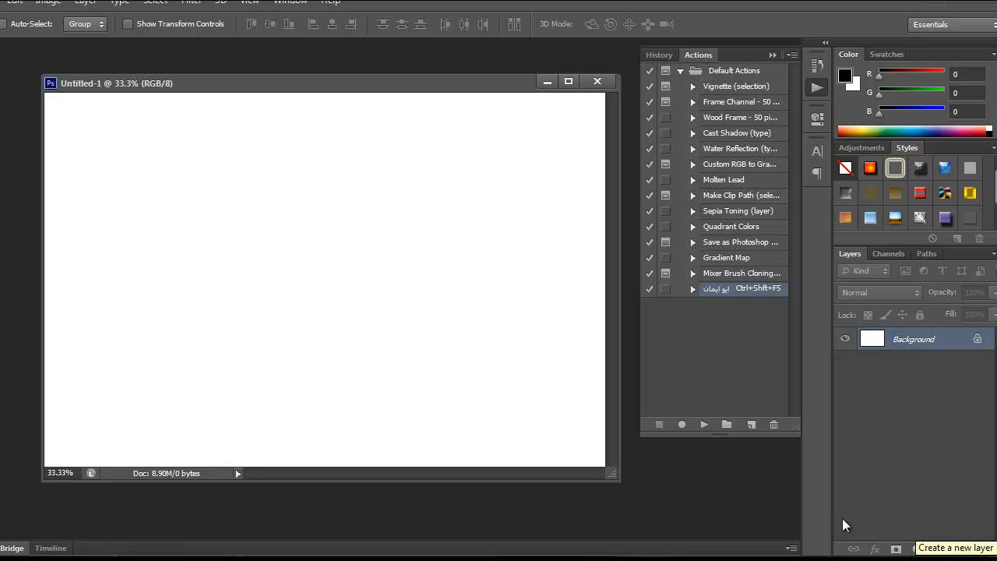
- Play the recorded lettering action on the blank document, adding 13 new layers one by one while the strokes are being painted
click(705, 425)
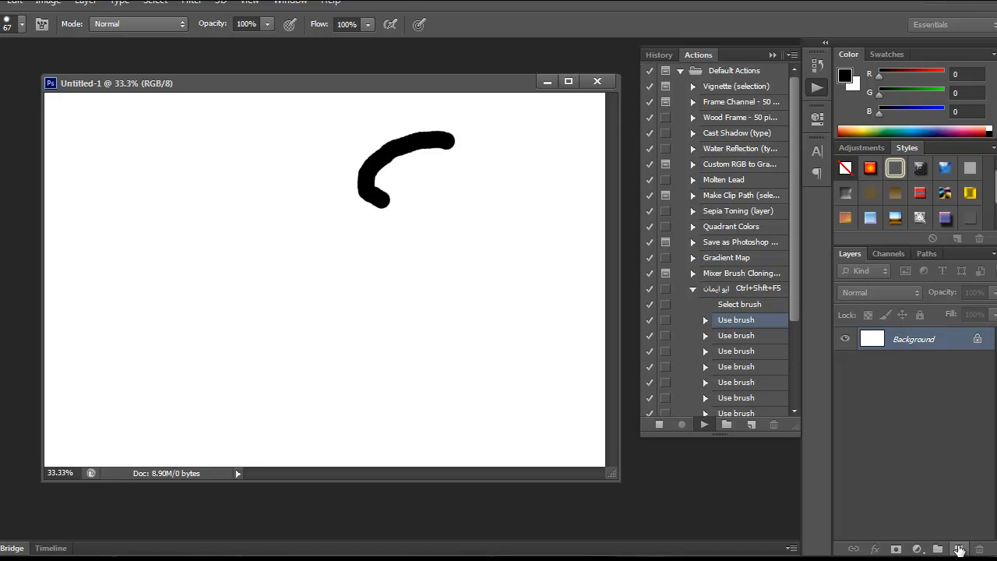
click(959, 550)
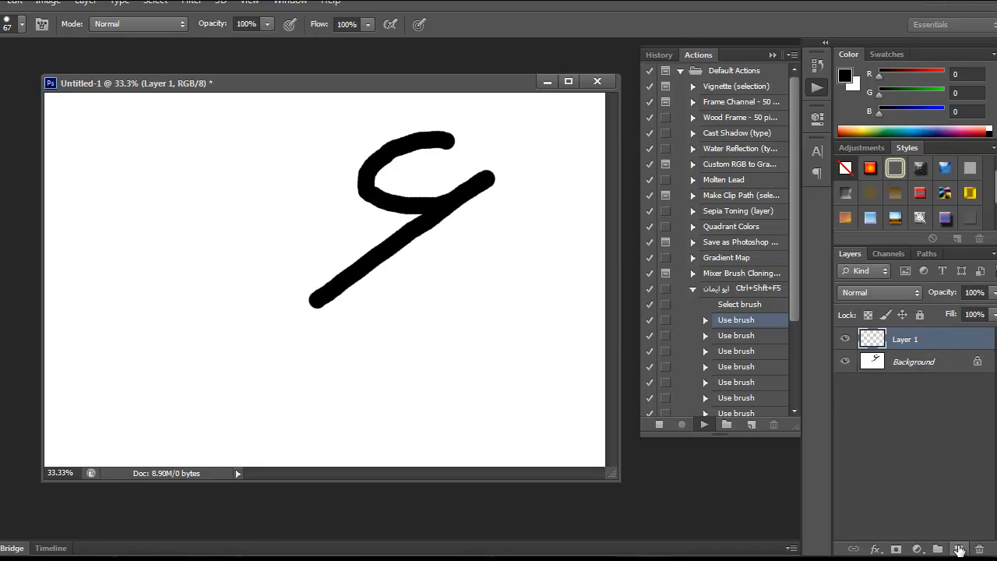
click(959, 550)
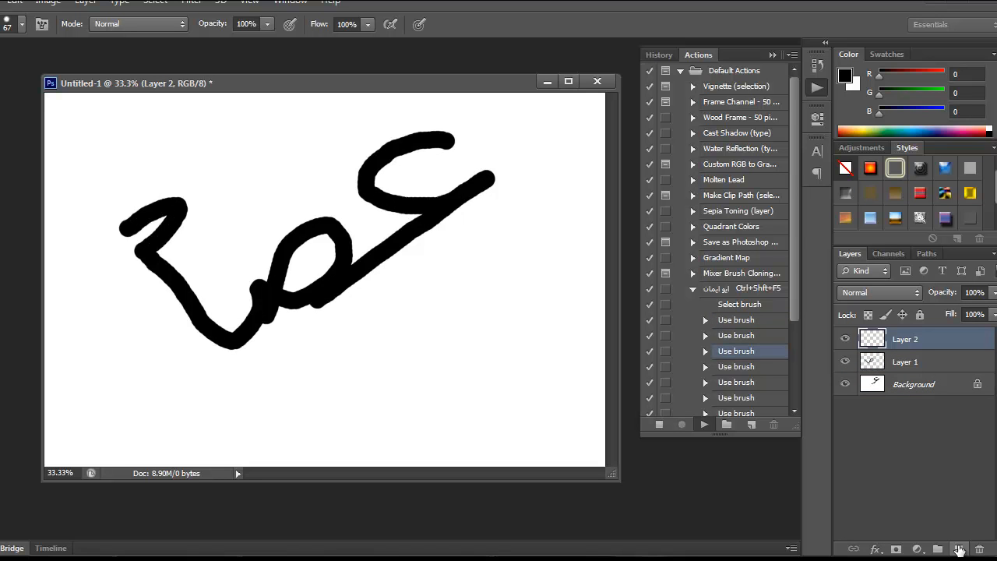
click(959, 550)
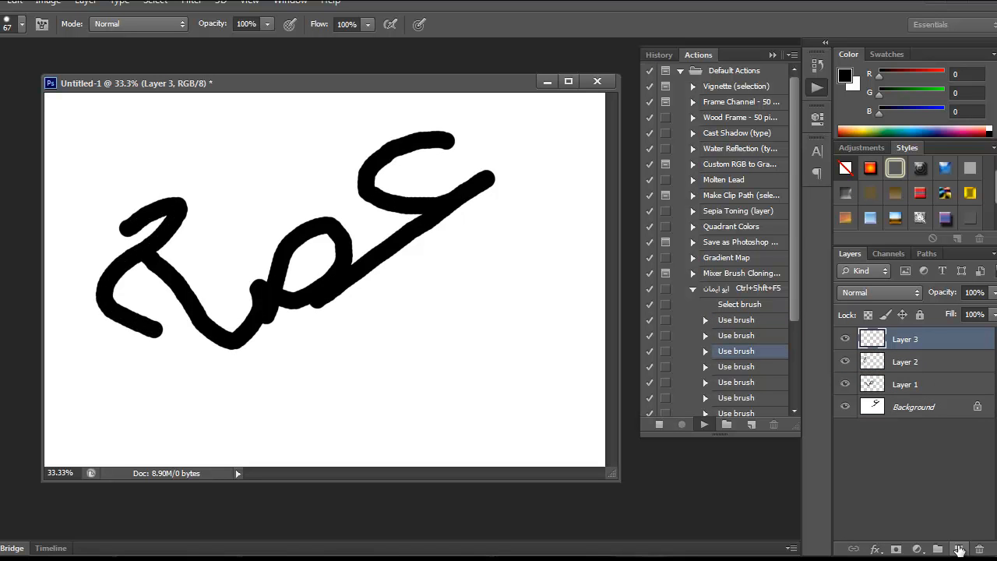
click(959, 550)
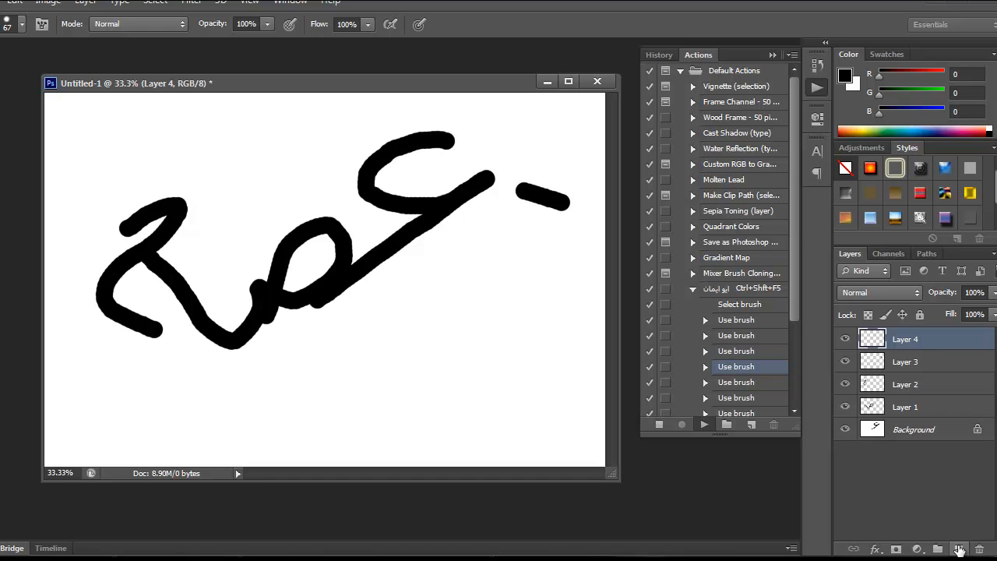
click(959, 549)
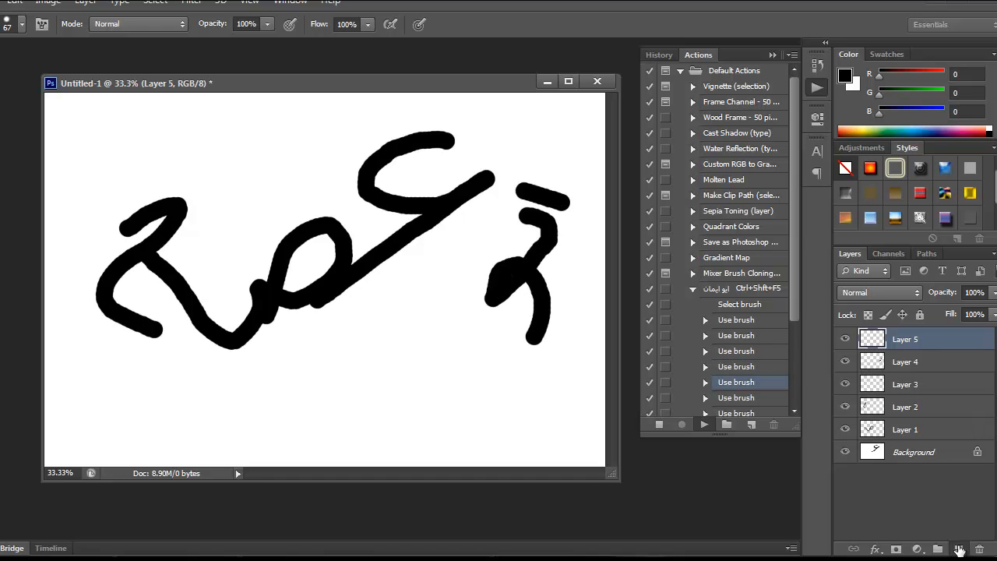
click(959, 550)
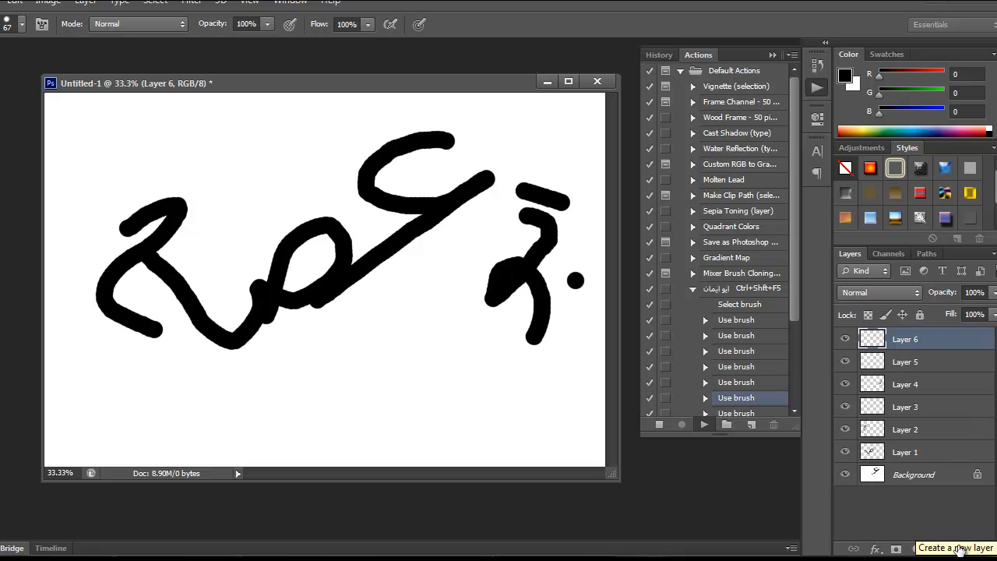
click(959, 549)
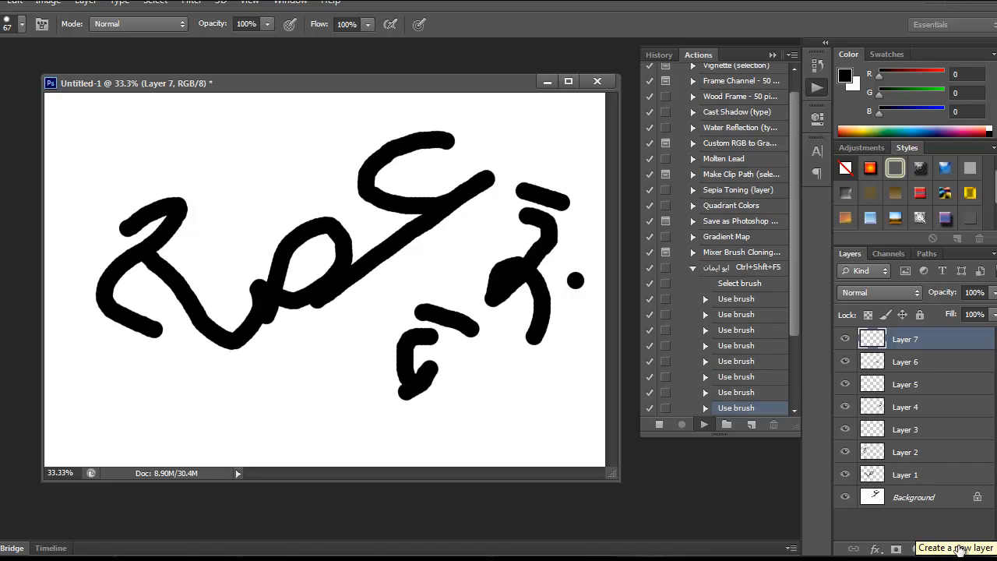
click(959, 550)
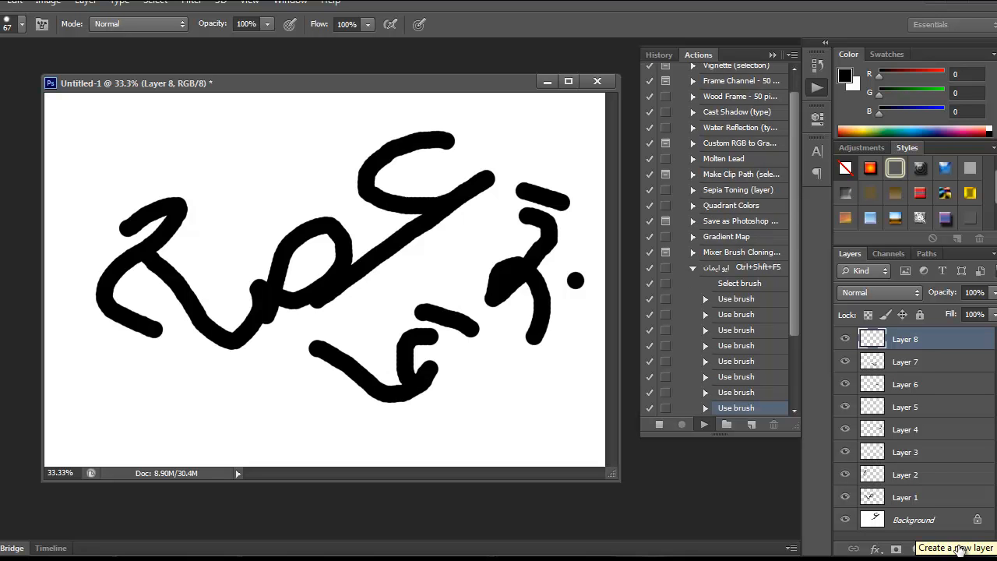
click(959, 550)
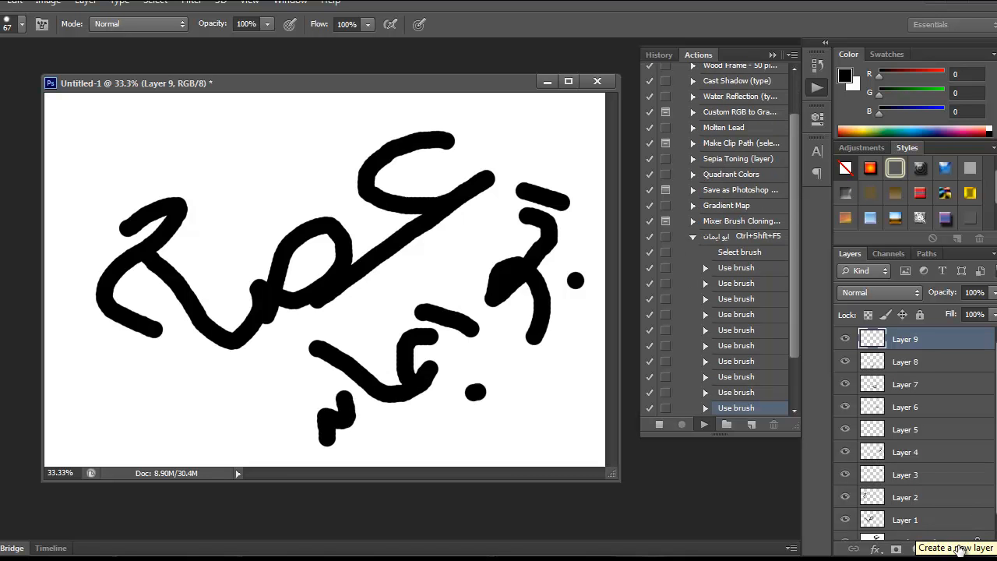
click(959, 550)
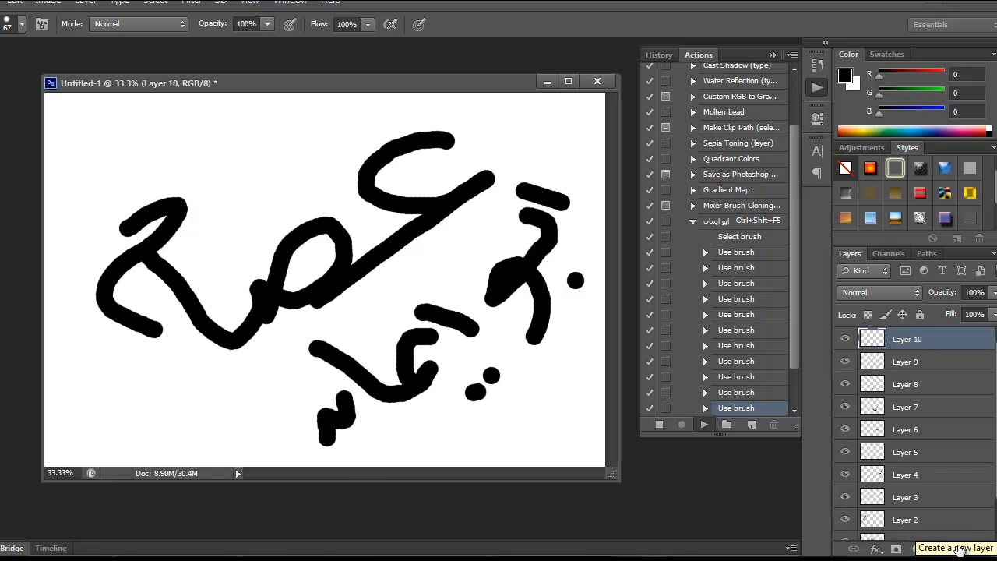
click(958, 550)
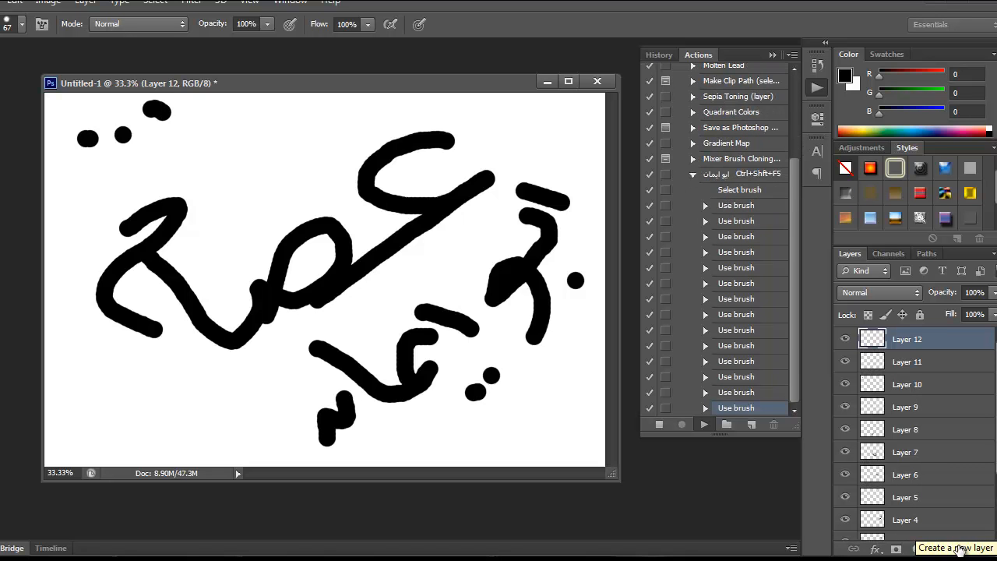
click(958, 550)
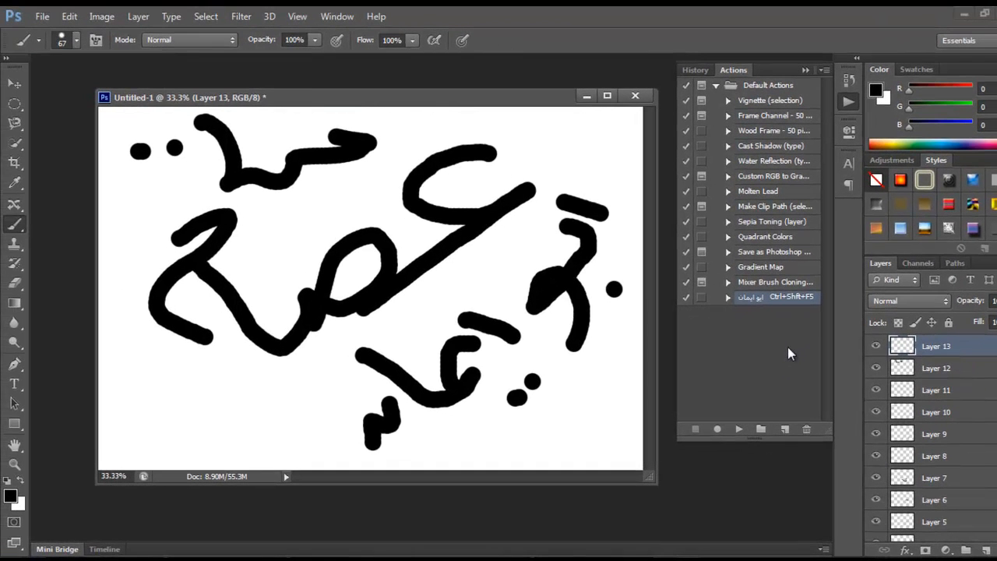
- Show the Timeline, move the document window clear of it, and create a frame animation
click(337, 16)
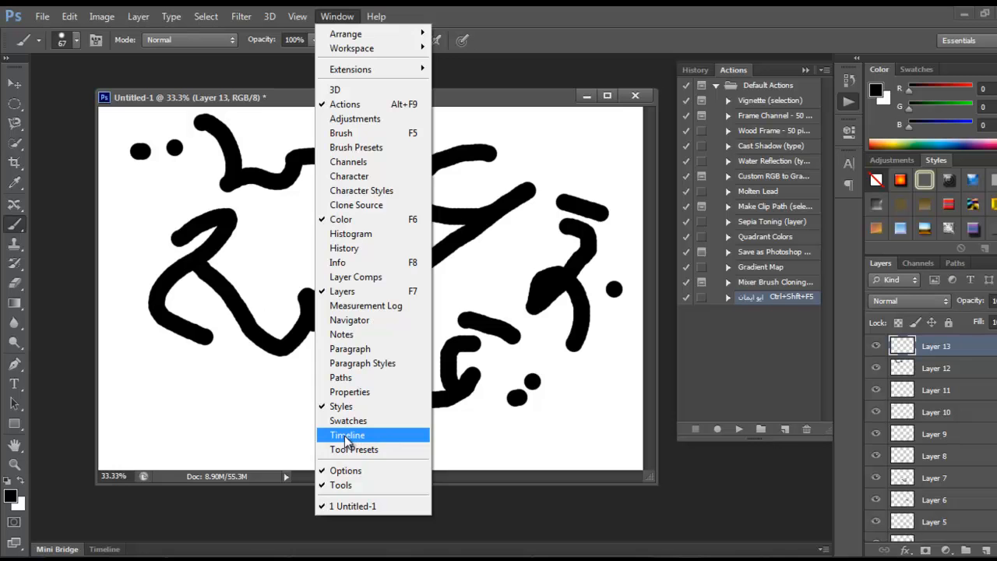
click(346, 440)
drag(553, 102, 537, 54)
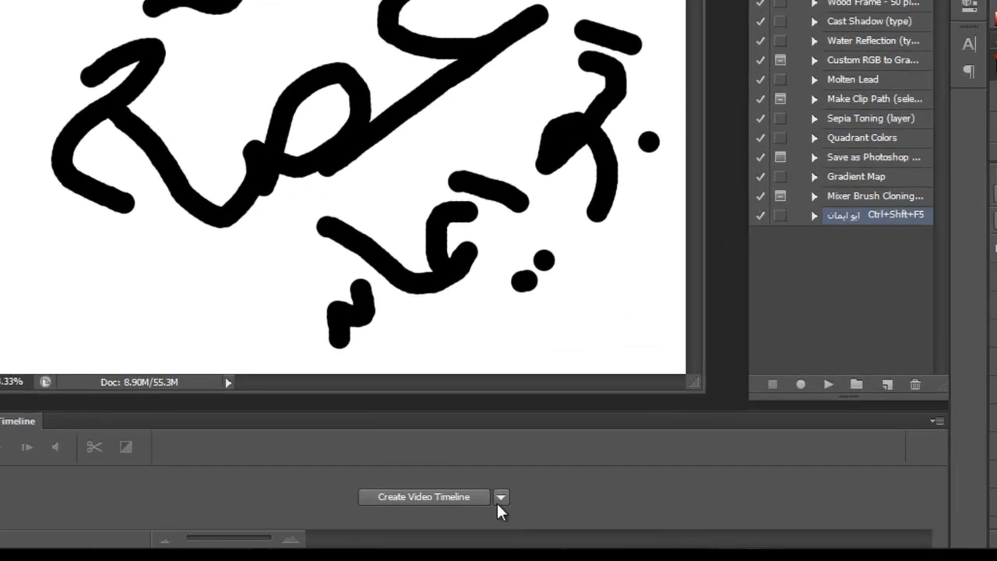
click(484, 517)
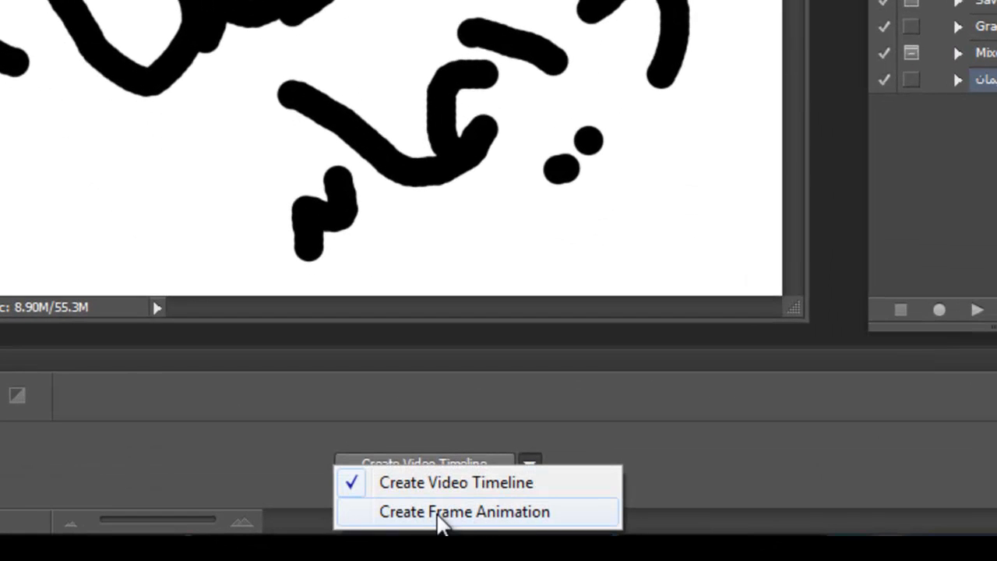
click(454, 511)
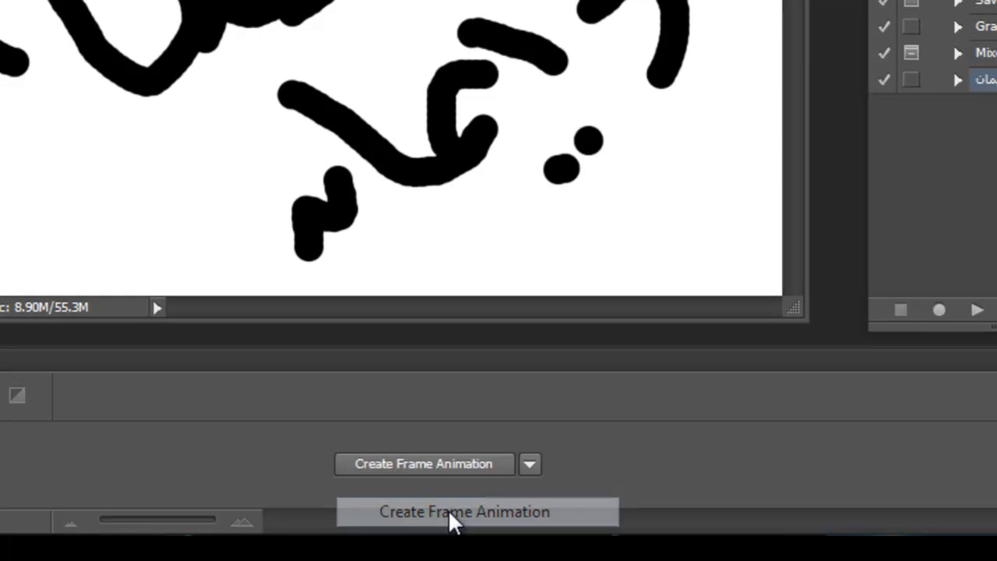
click(402, 464)
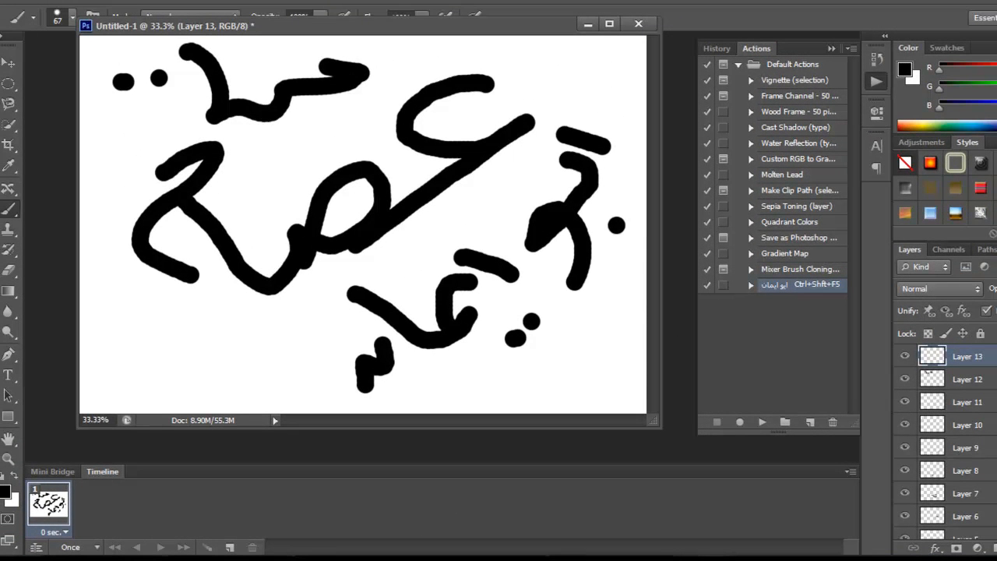
- Hide Layers 1 to 13 in the first animation frame, leaving only the Background layer shown
scroll(946, 436, down, 3)
click(905, 529)
click(904, 529)
drag(904, 506, 907, 368)
scroll(933, 423, up, 5)
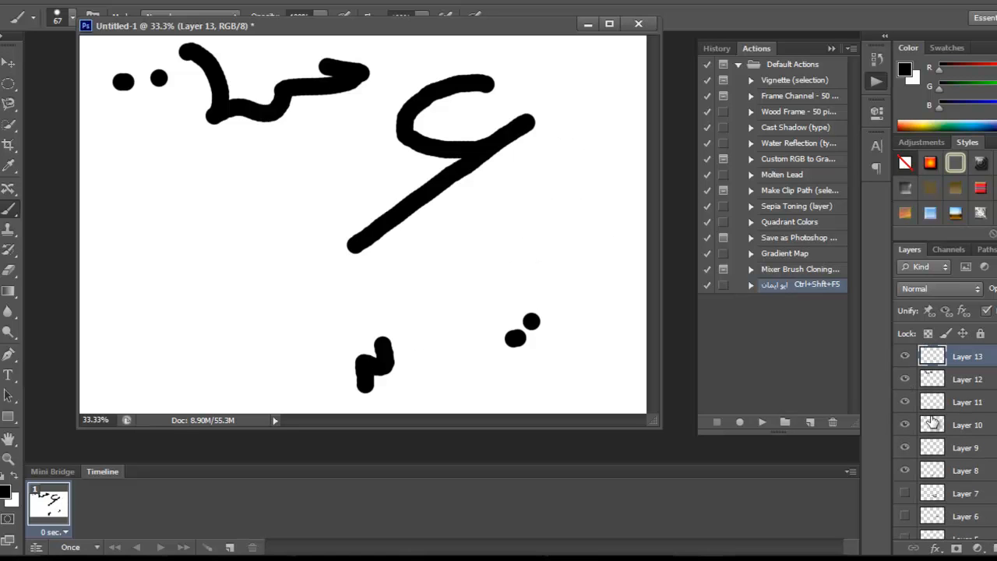
drag(905, 473, 906, 356)
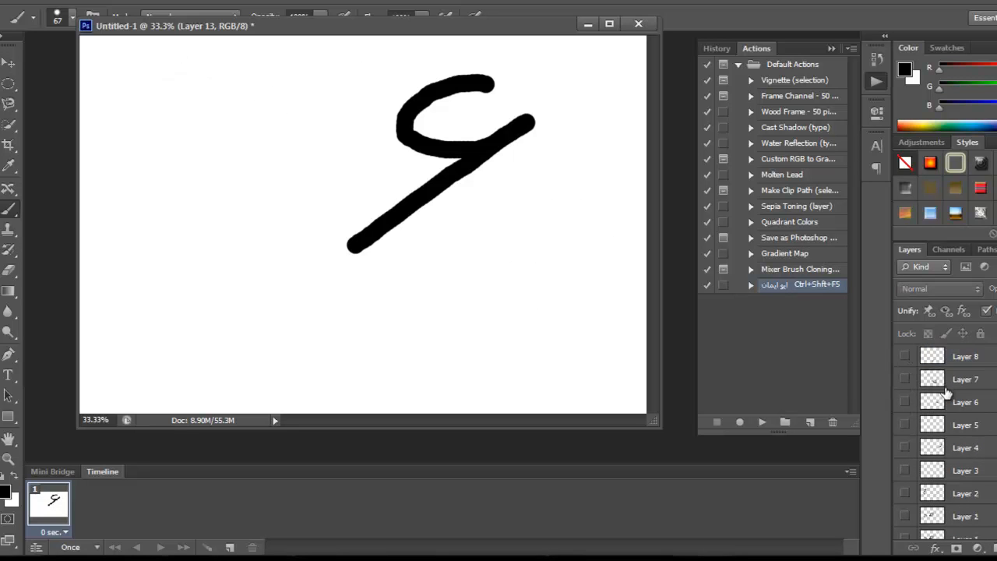
- Add animation frames 2 and 3, revealing Layer 1 in frame 2 and additionally Layer 2 in frame 3
scroll(942, 390, down, 5)
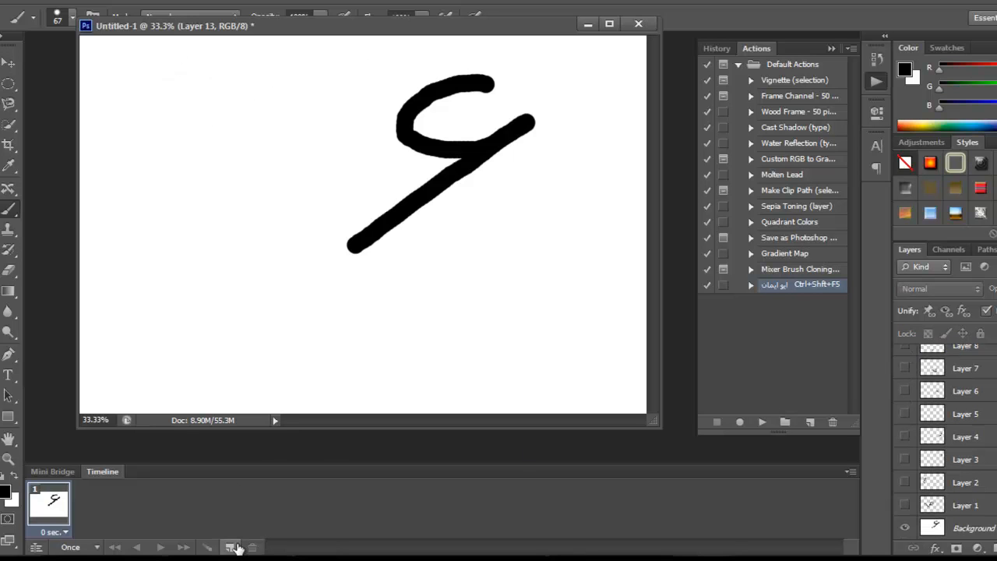
click(230, 547)
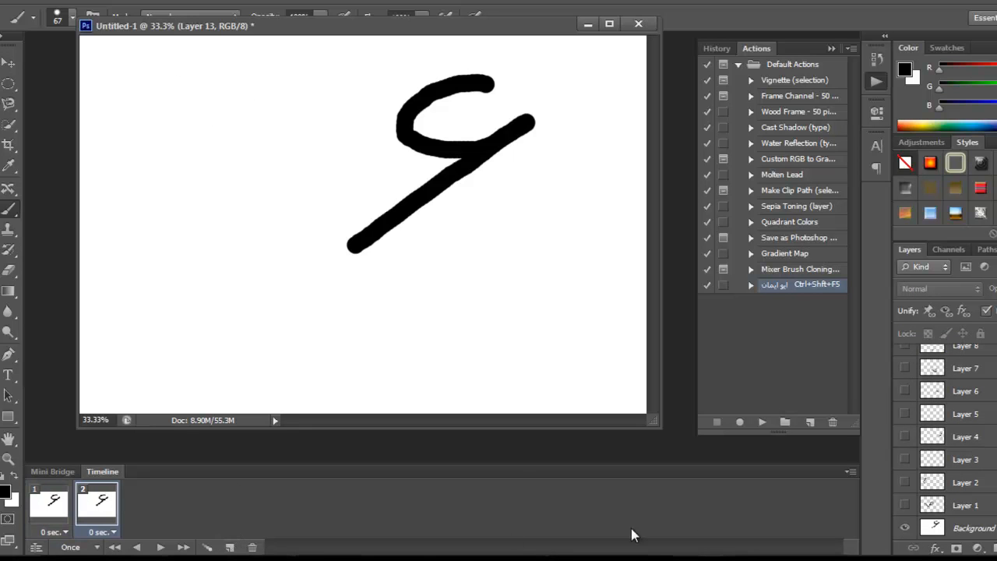
click(905, 505)
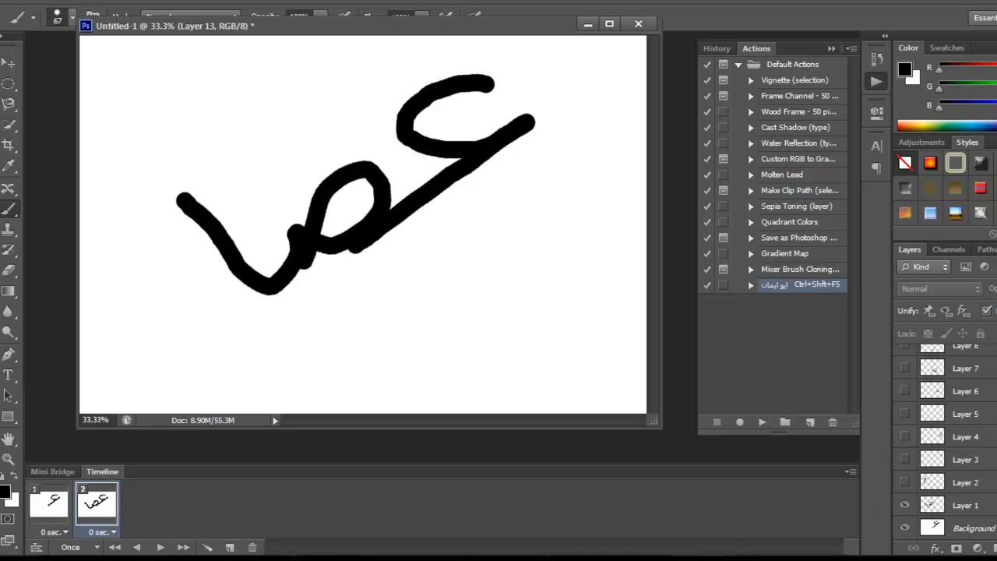
click(231, 548)
click(904, 483)
click(904, 485)
- Set the delay of animation frames 1, 2 and 3 to 0.2 seconds each
click(63, 532)
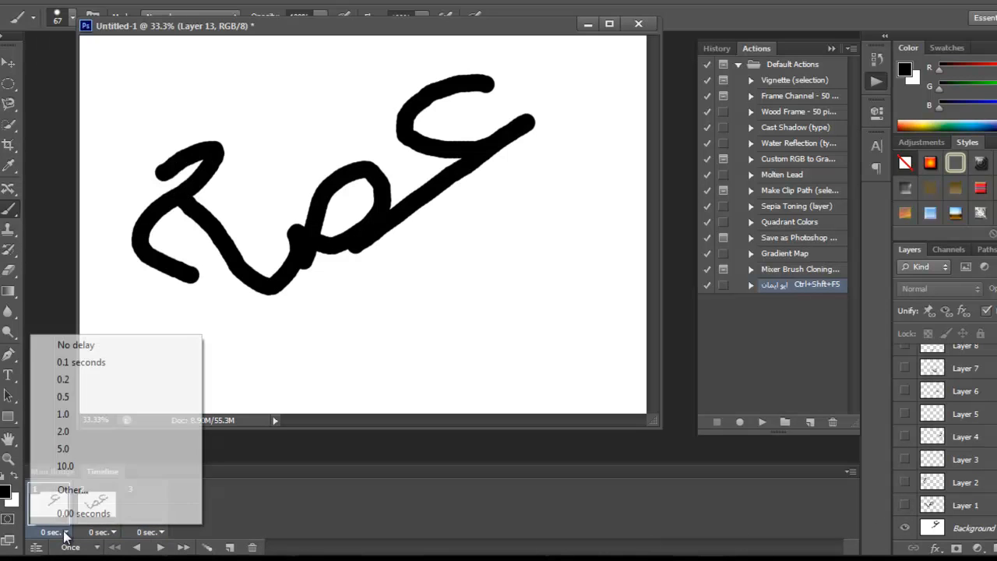
click(66, 379)
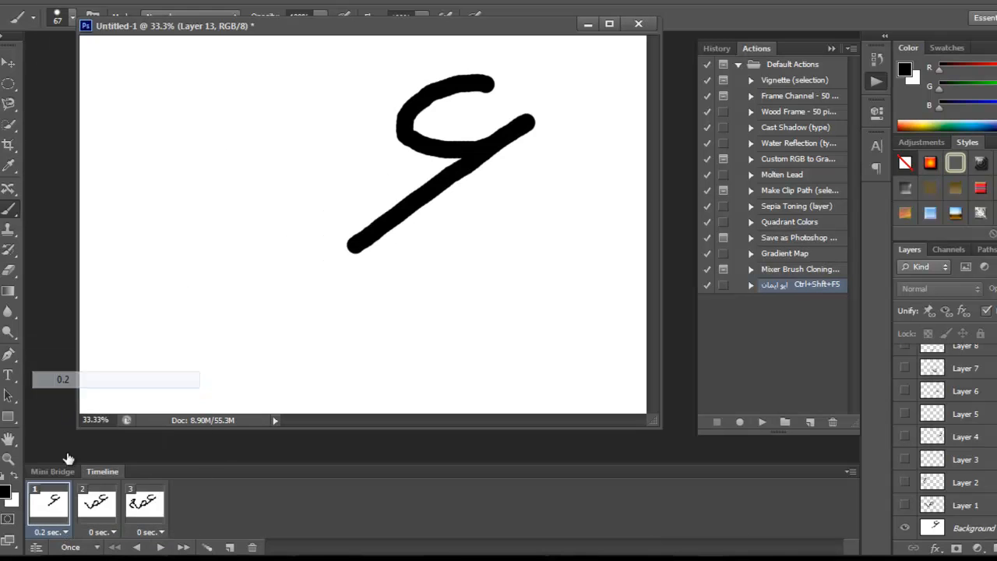
click(102, 532)
click(134, 380)
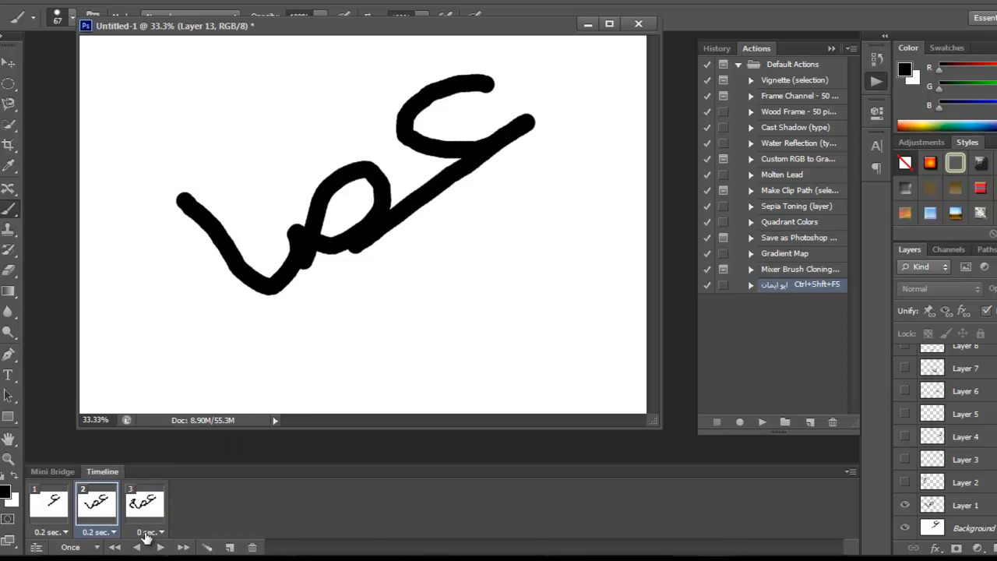
click(150, 532)
click(180, 379)
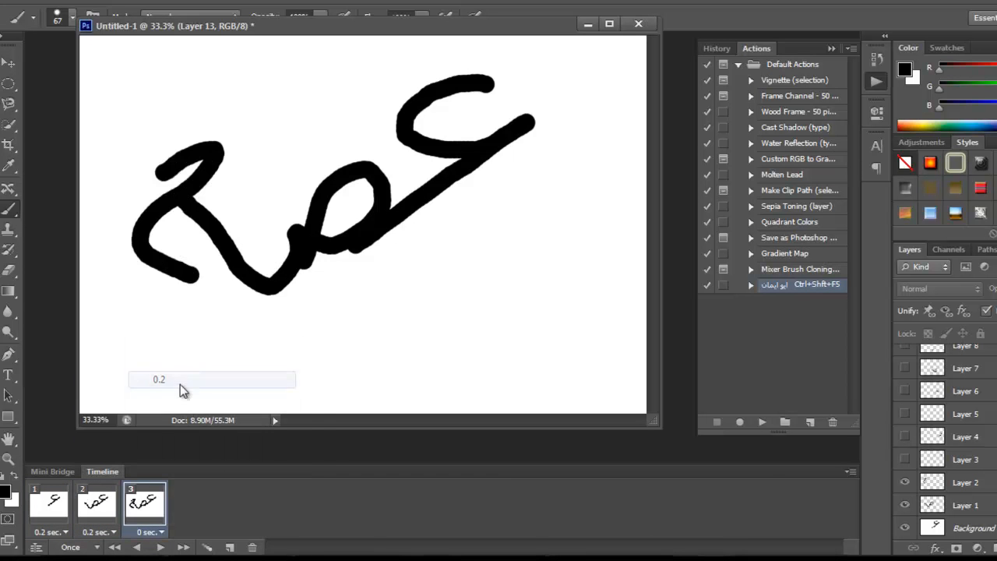
- Add animation frames 4 and 5, revealing Layer 3 in frame 4 and additionally Layer 4 in frame 5
click(230, 547)
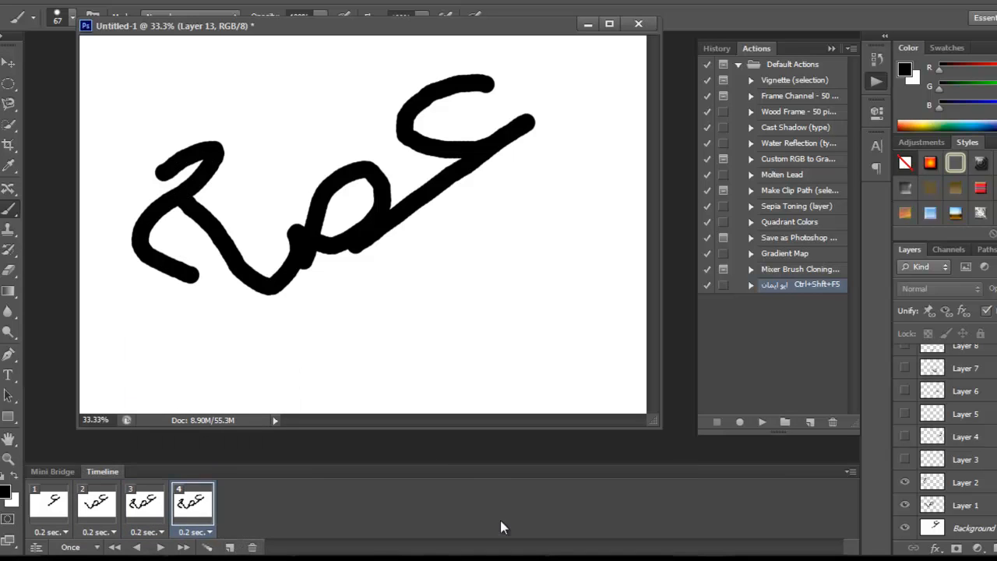
click(905, 459)
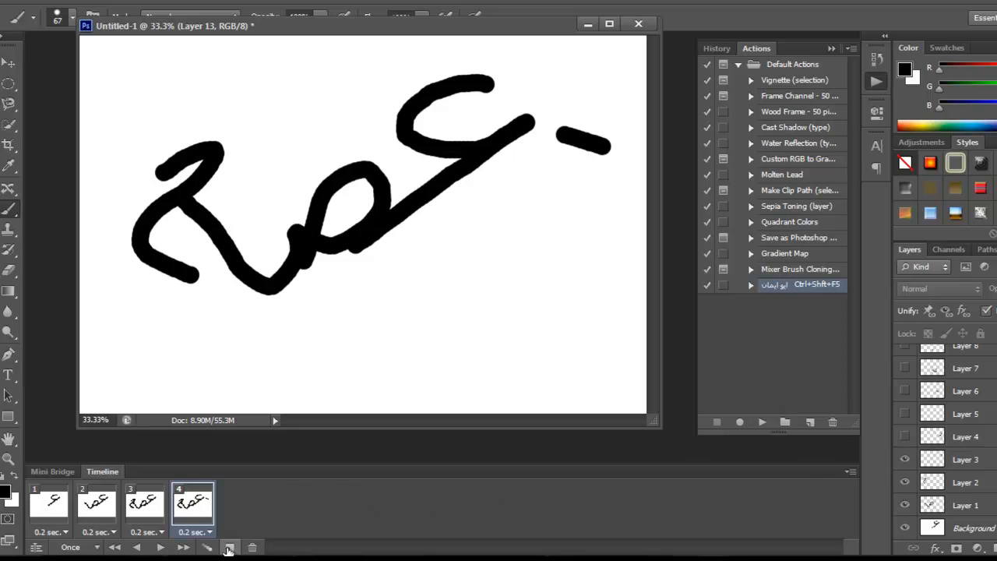
click(230, 548)
click(905, 436)
- Add animation frames 6 to 9, revealing one more layer in each, from Layer 5 through Layer 8
scroll(963, 464, up, 2)
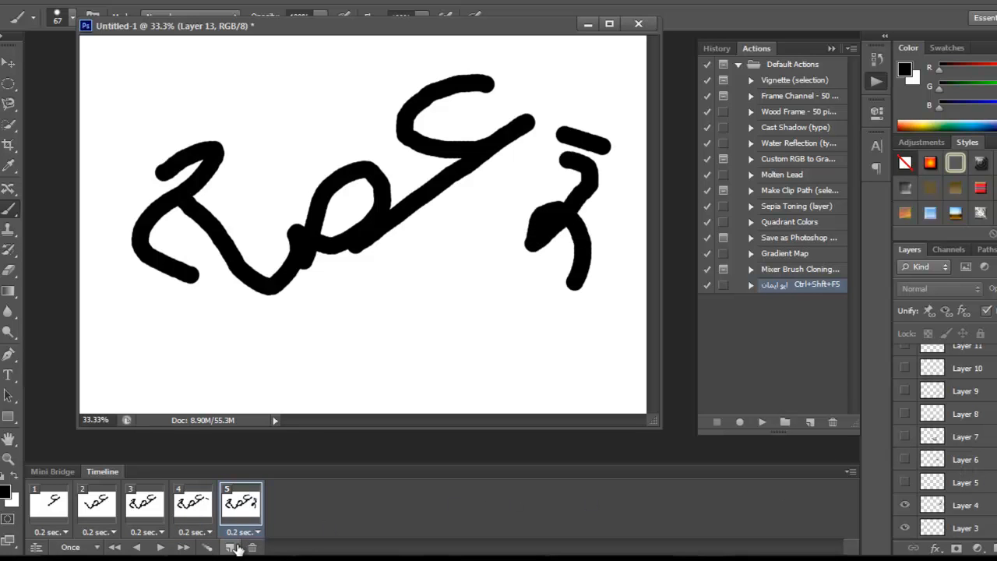
click(230, 547)
click(904, 482)
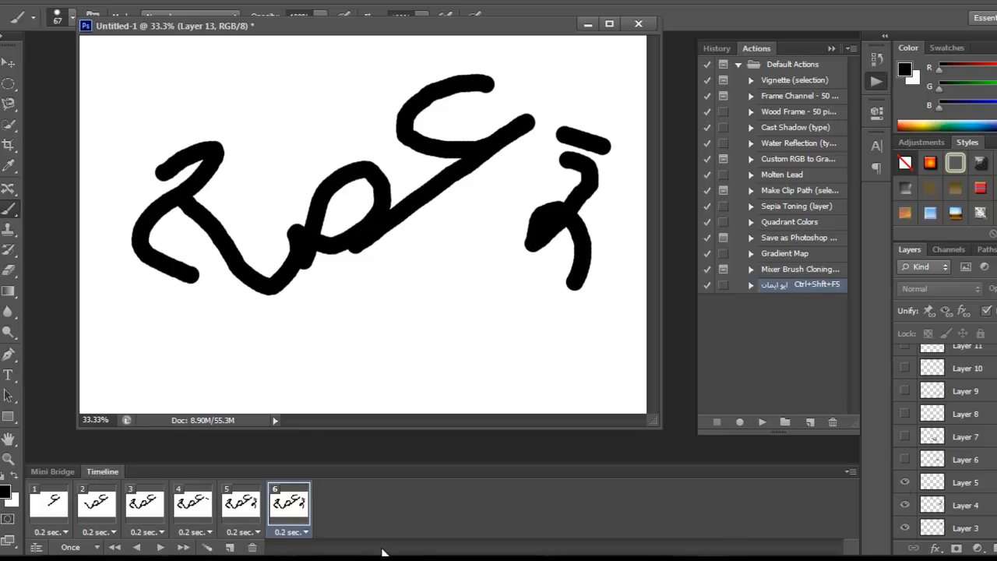
click(231, 548)
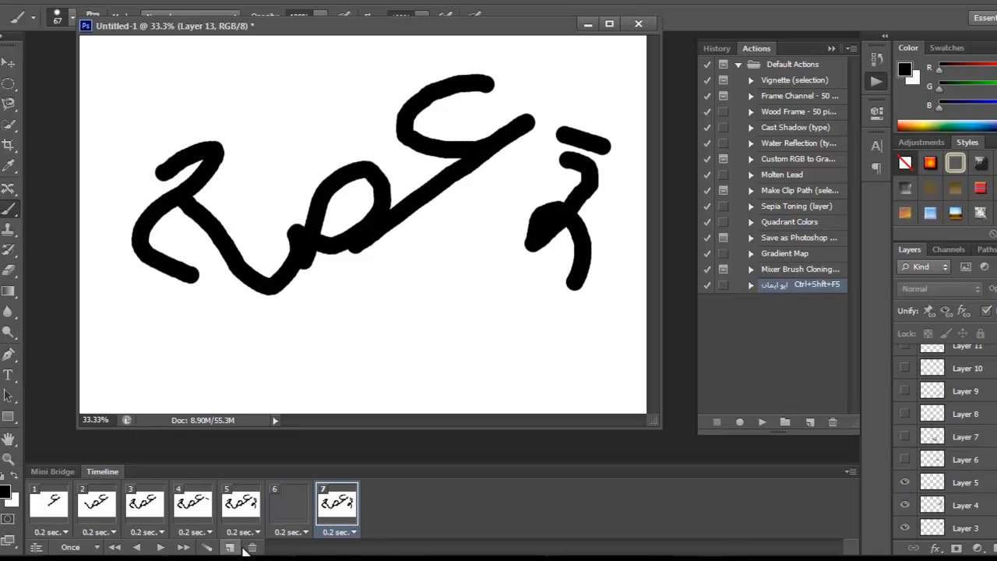
click(905, 460)
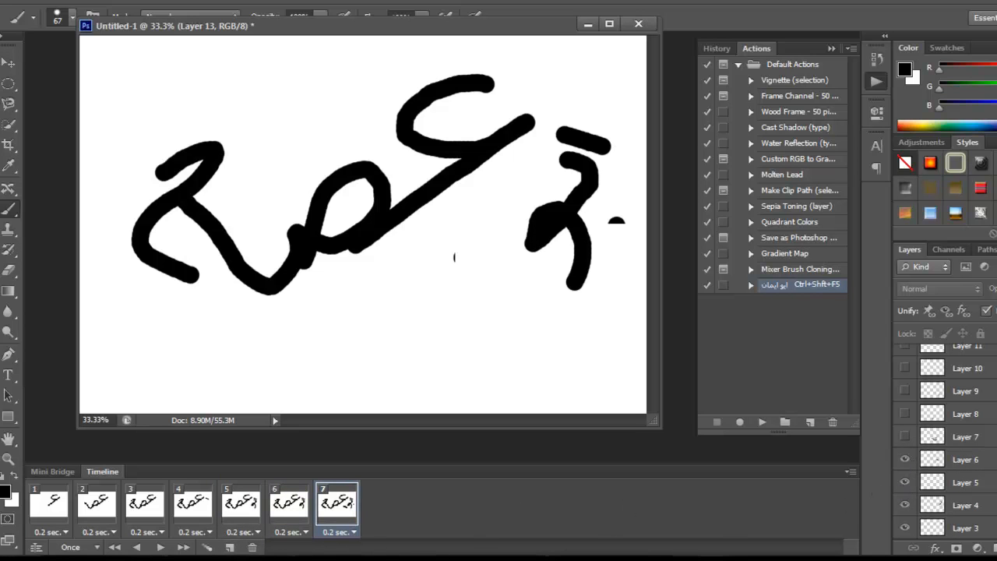
click(231, 548)
click(904, 436)
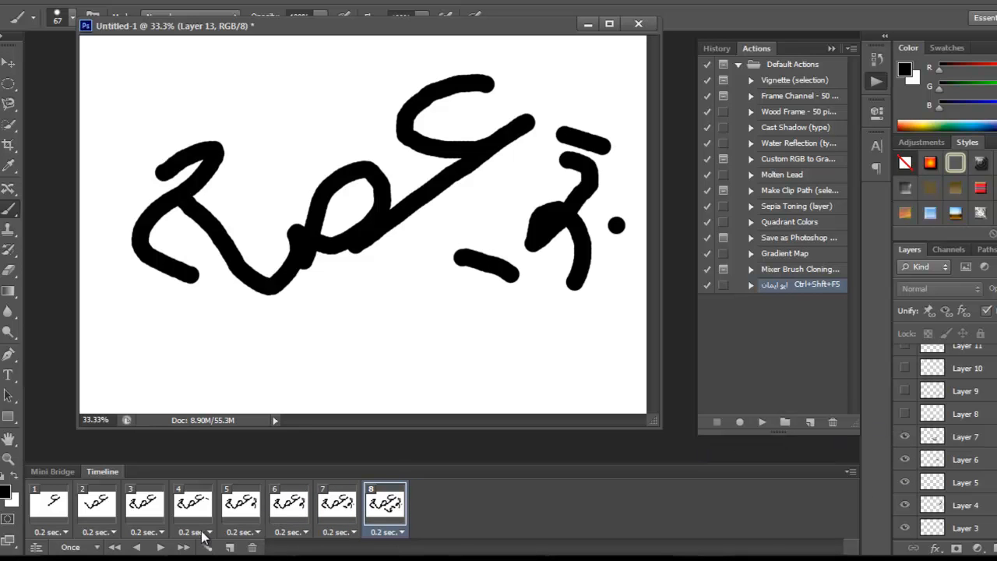
click(231, 547)
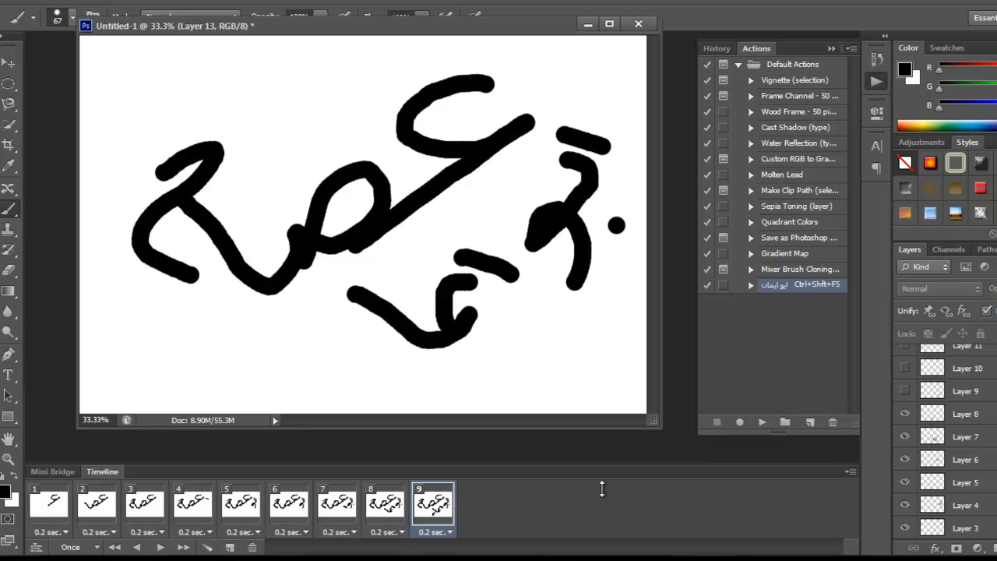
- Add animation frames 10 and 11, revealing Layer 9 in frame 10 and additionally Layer 10 in frame 11
click(904, 414)
click(225, 548)
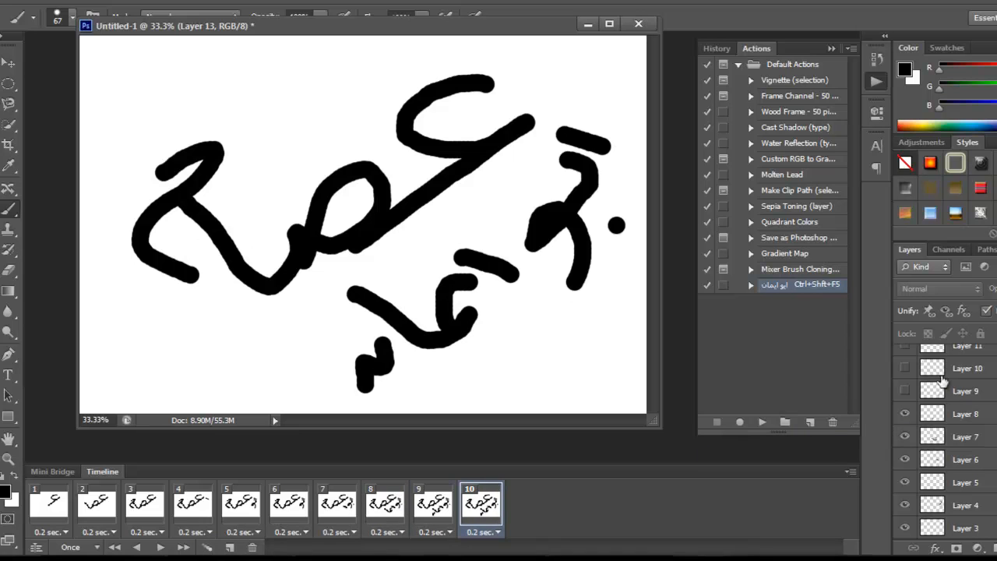
click(905, 390)
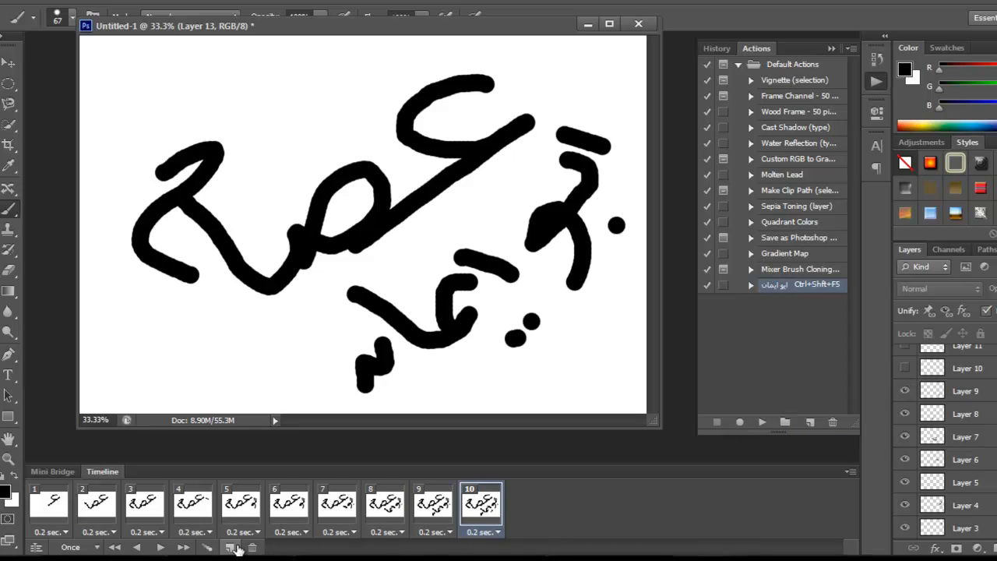
click(231, 548)
click(904, 368)
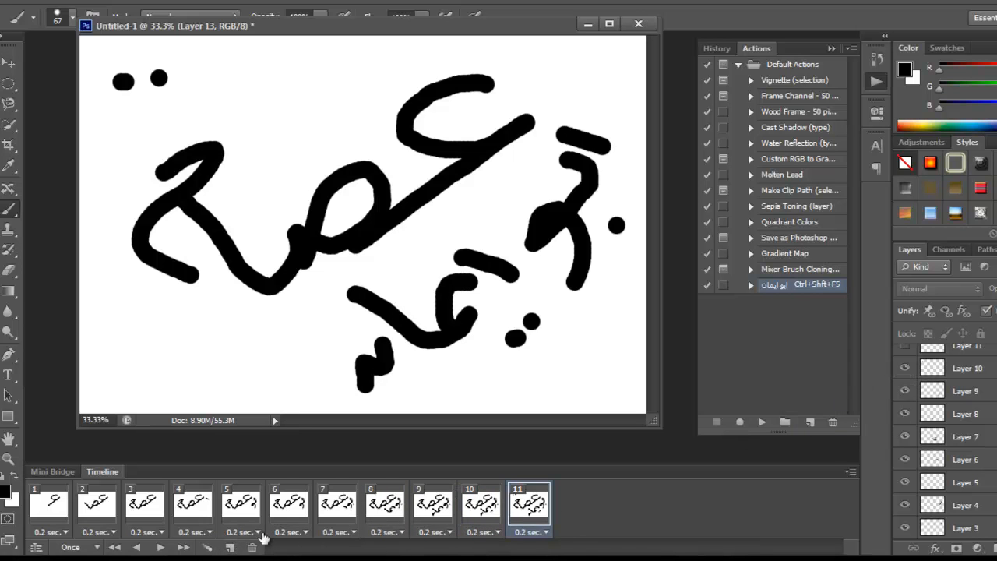
- Add animation frames 12, 13 and 14, revealing one more layer in each, from Layer 11 through Layer 13
click(231, 548)
scroll(934, 421, up, 1)
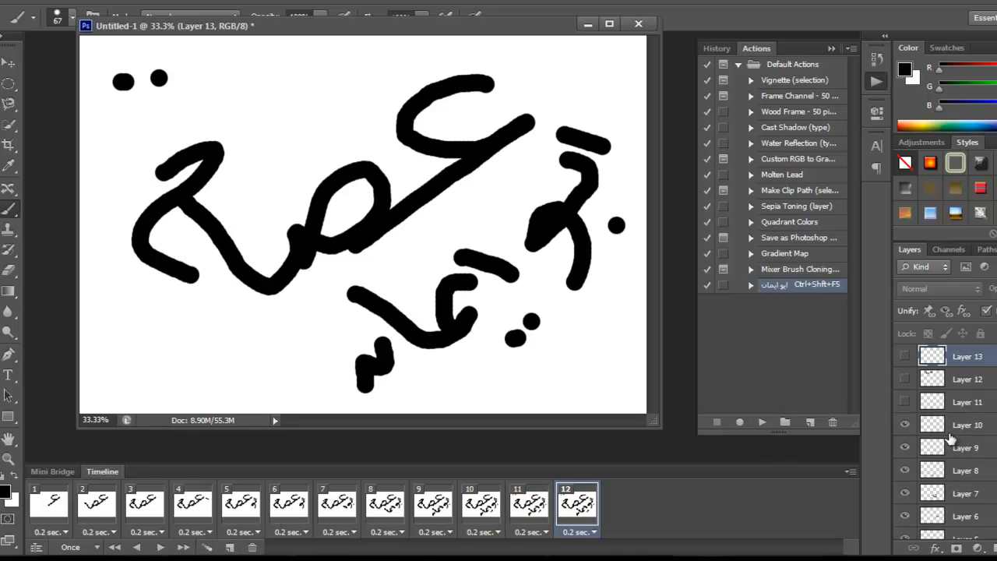
click(904, 402)
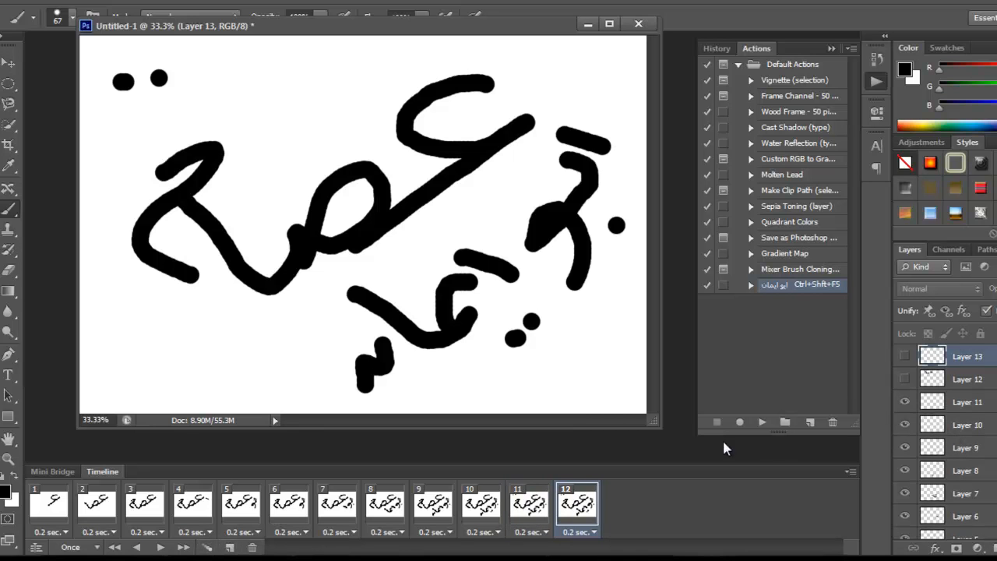
click(230, 547)
click(904, 378)
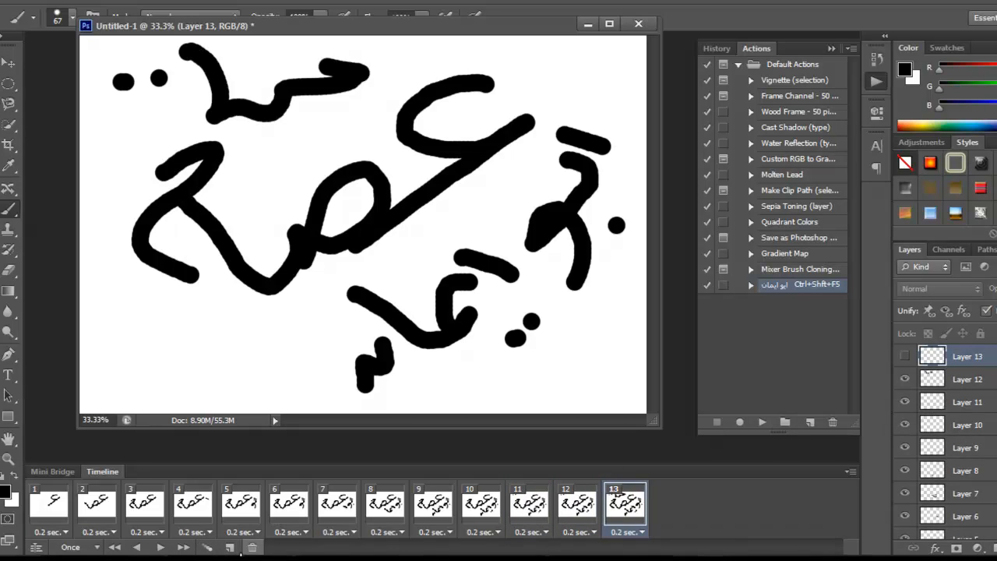
click(231, 547)
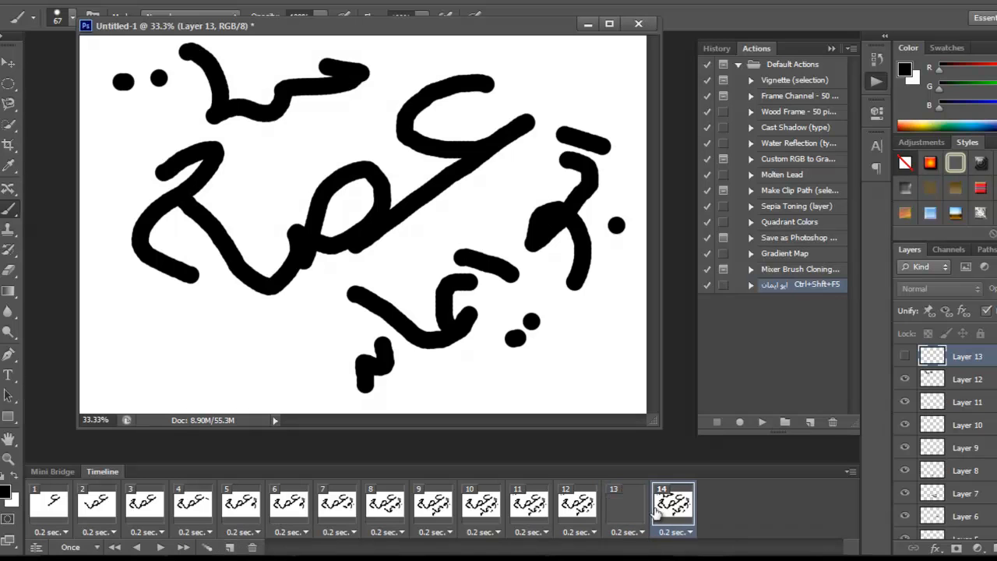
click(904, 356)
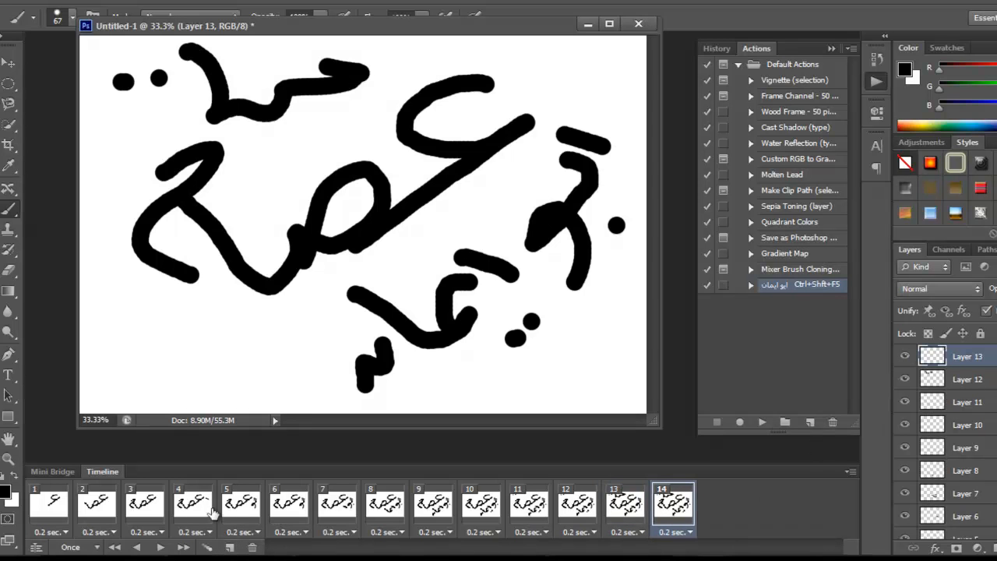
- Play the animation once and set its looping option to Forever
click(155, 547)
click(85, 547)
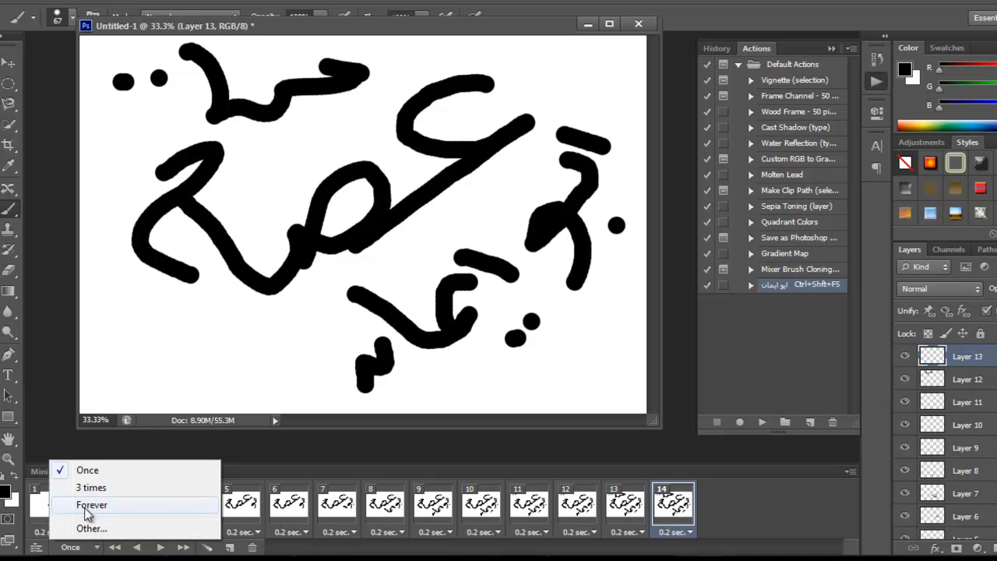
click(84, 504)
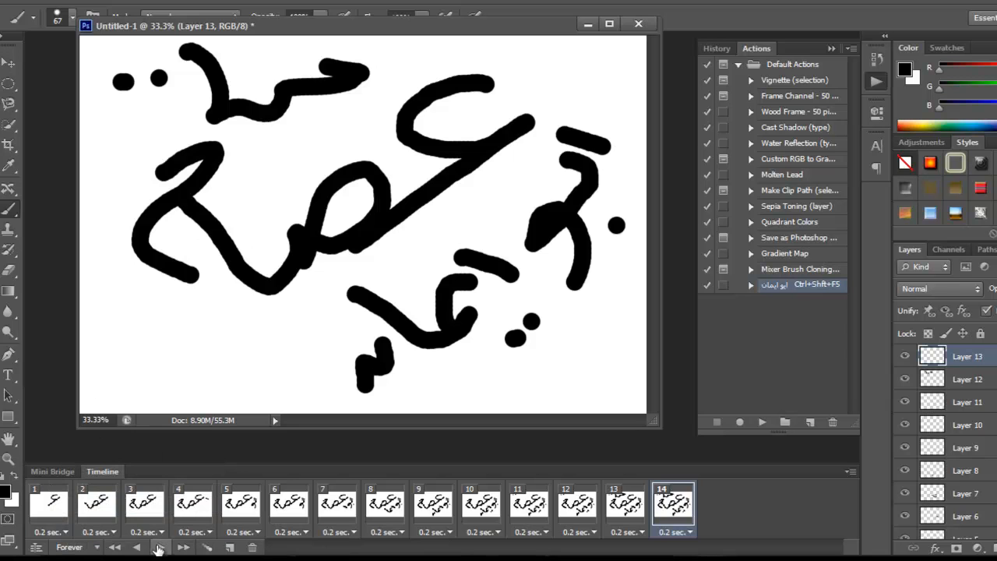
- Preview the looping animation from frame 1 and stop the playback
click(35, 505)
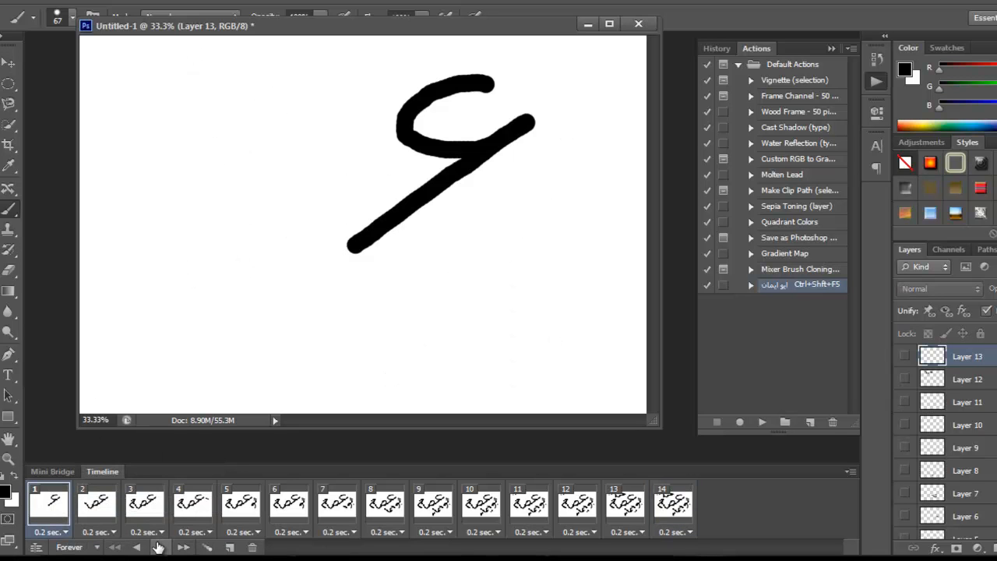
click(160, 547)
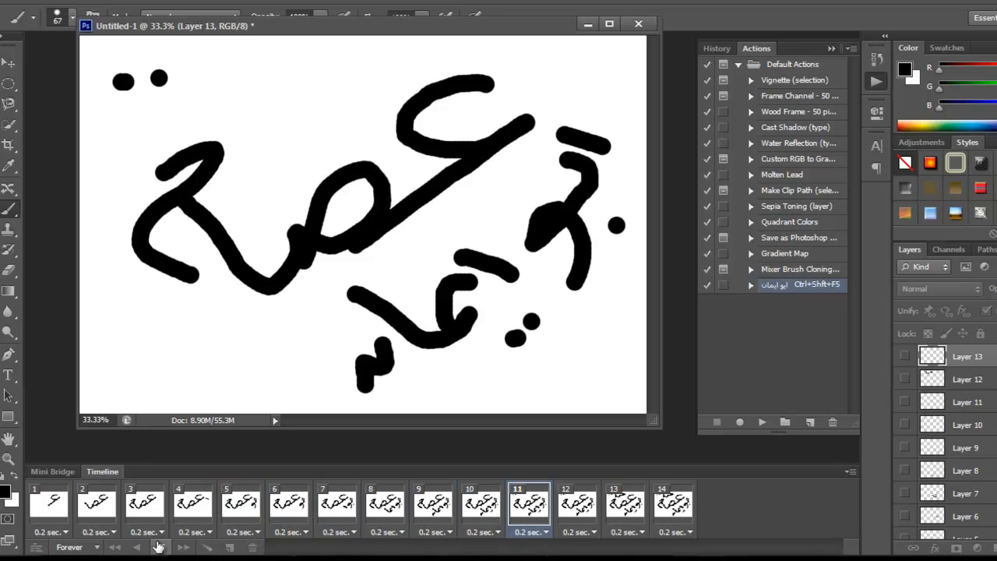
click(158, 547)
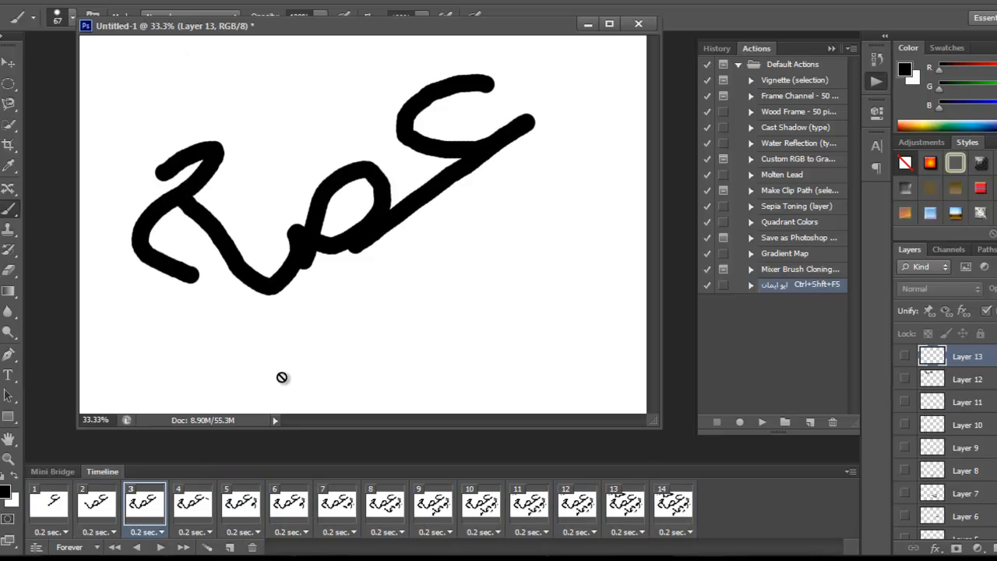
- Switch to the Move tool and export the animation with Save for Web as the GIF Untitled-1 on the Desktop
click(19, 63)
click(43, 4)
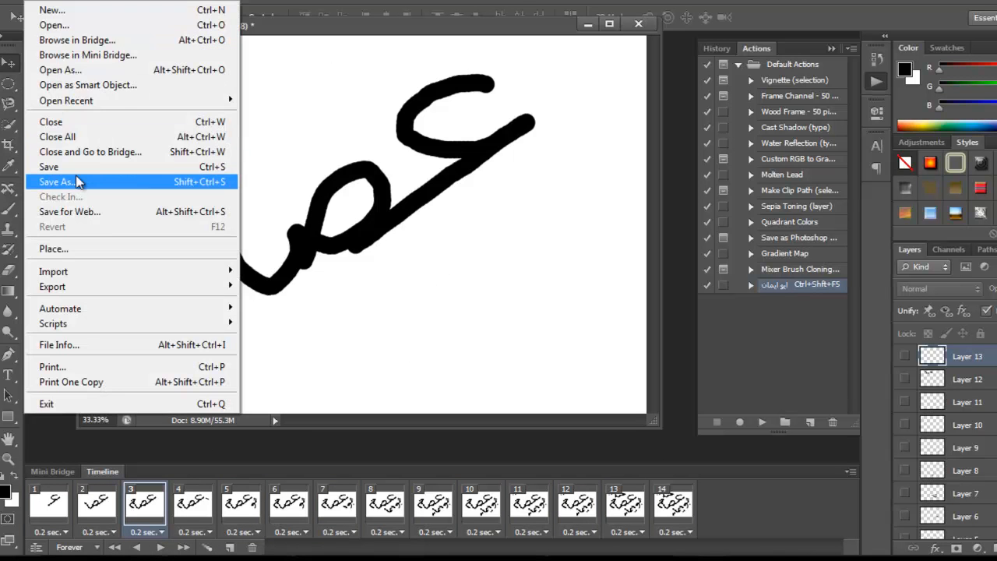
click(80, 211)
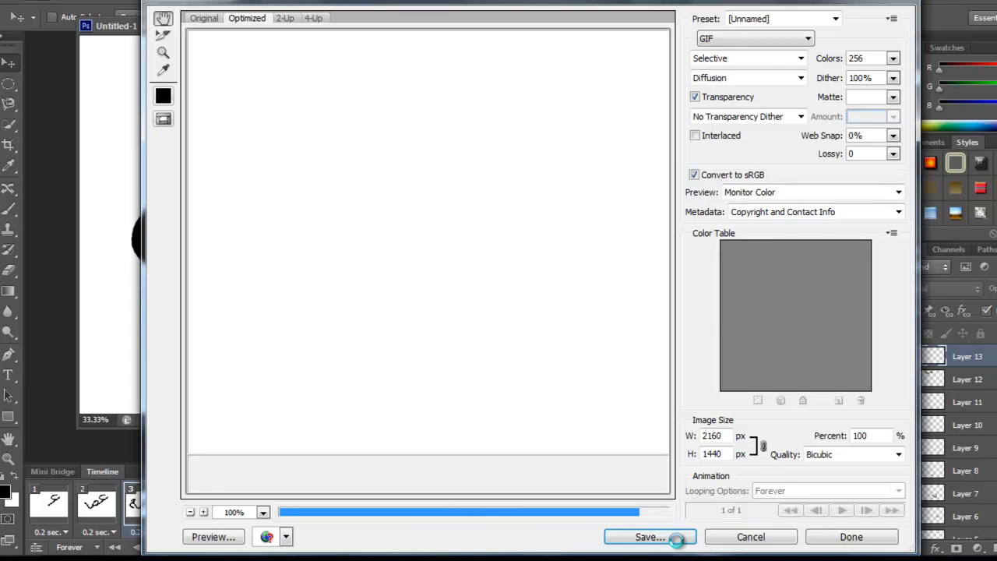
click(674, 542)
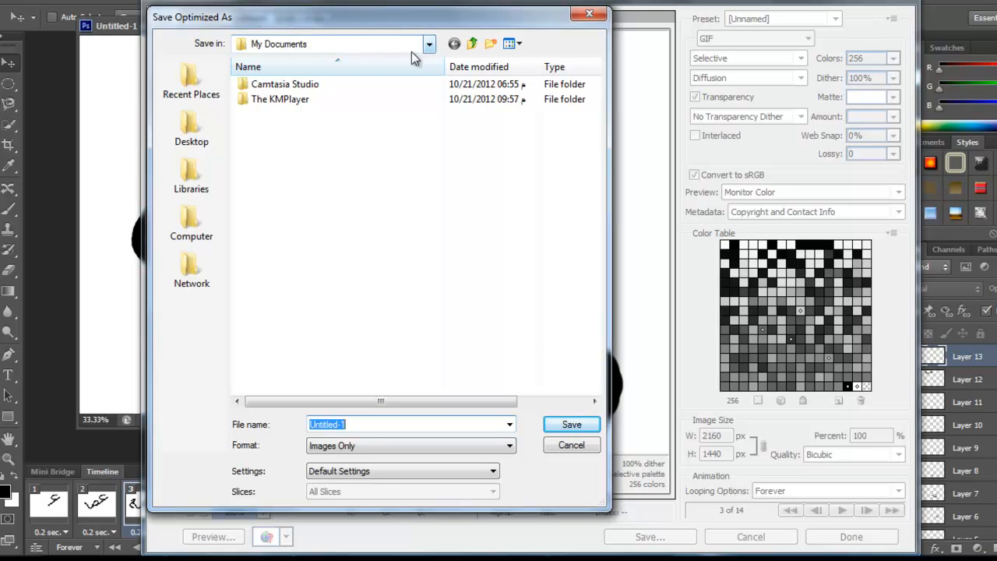
click(189, 127)
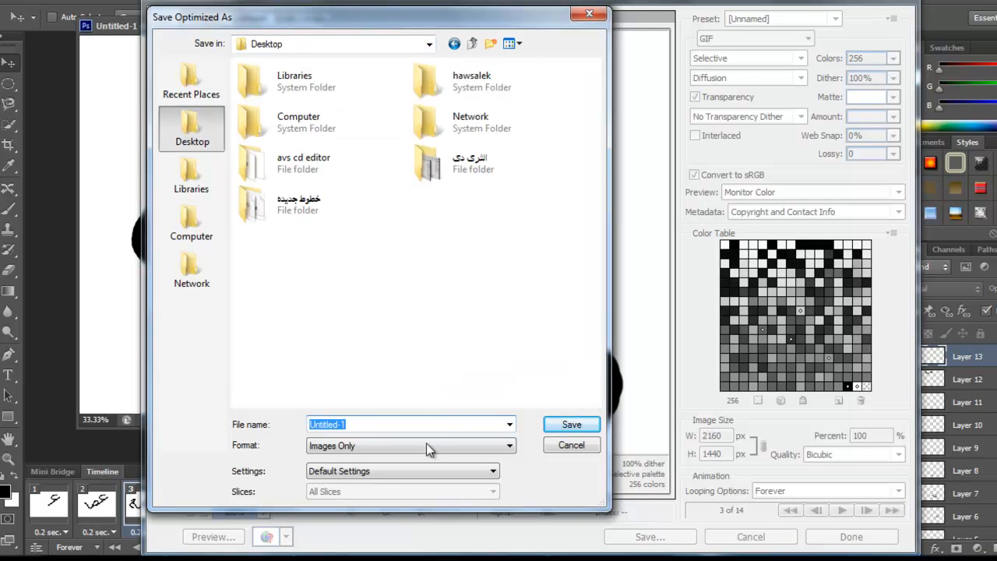
click(573, 425)
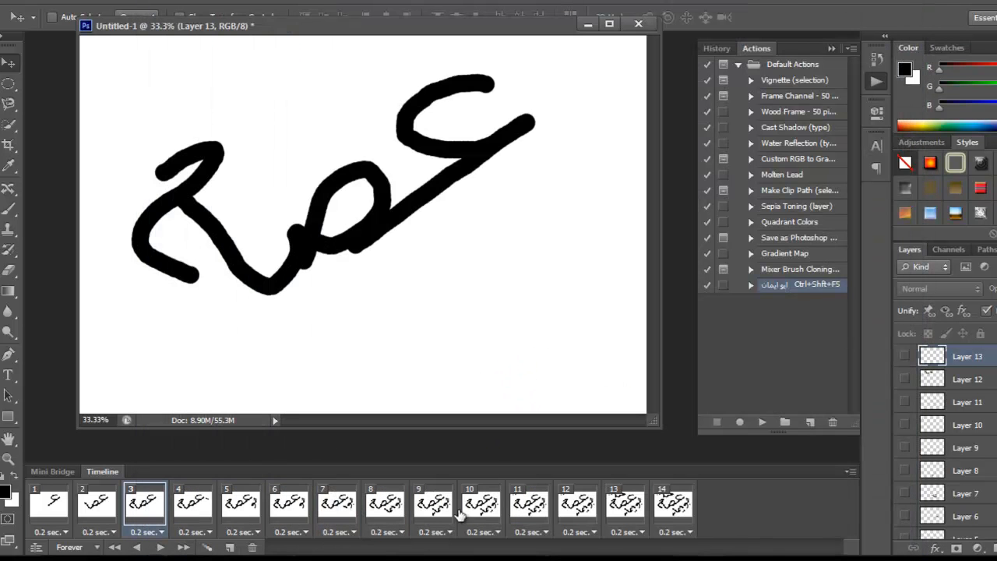
- Open the exported Untitled-1 GIF from the desktop in Internet Explorer, declining the default-browser offer, watch it maximized and close the browser
key(super+d)
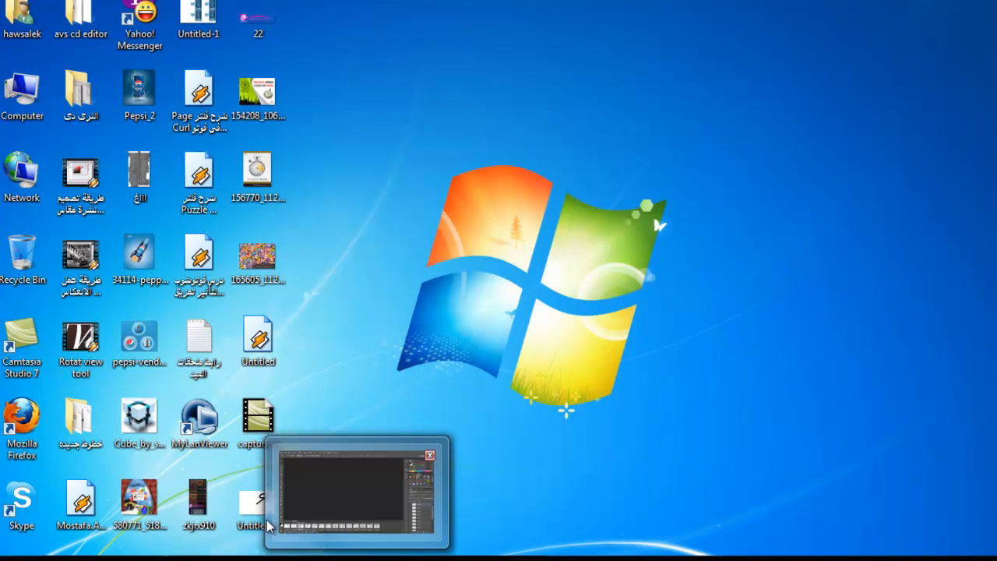
click(260, 510)
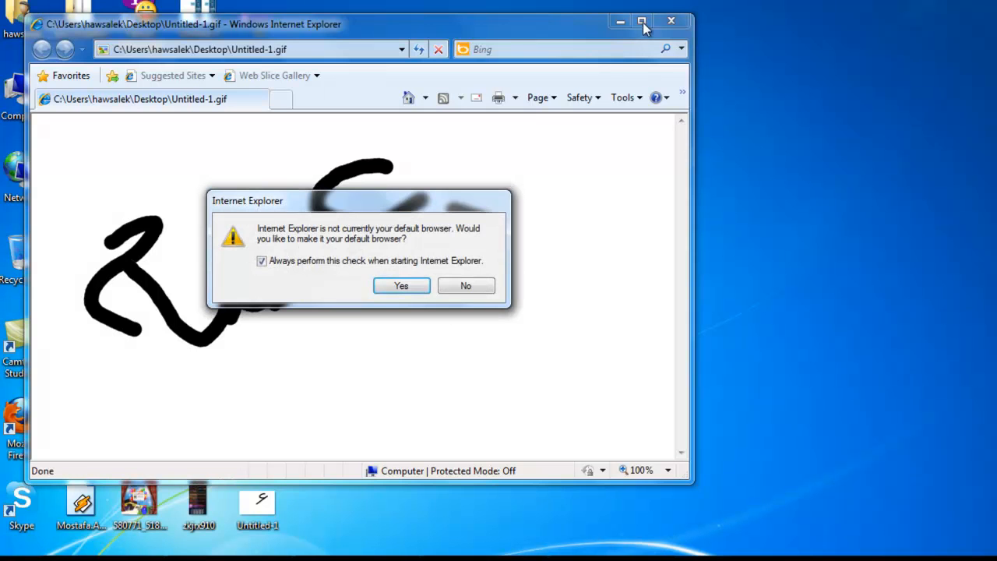
click(465, 285)
click(641, 21)
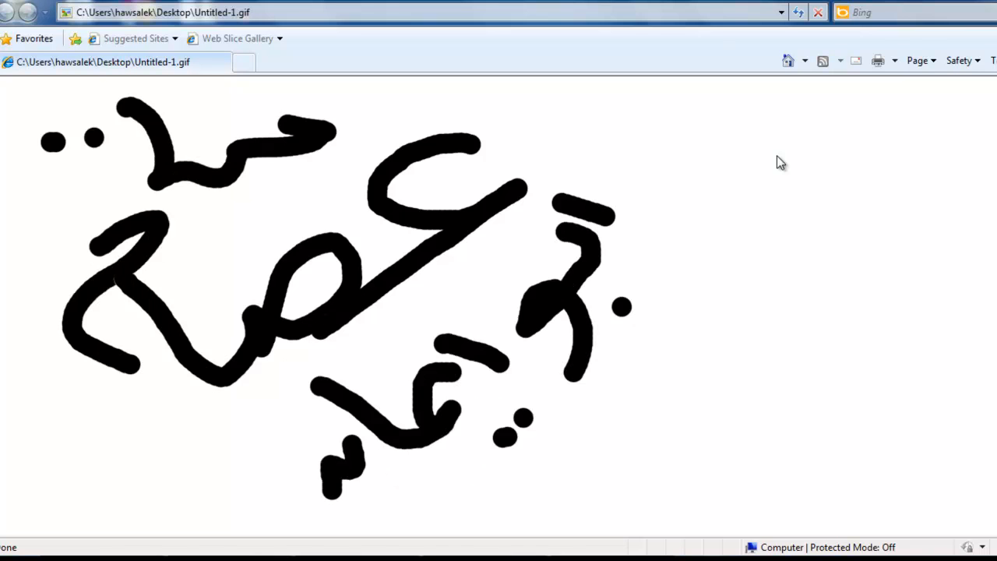
key(alt+F4)
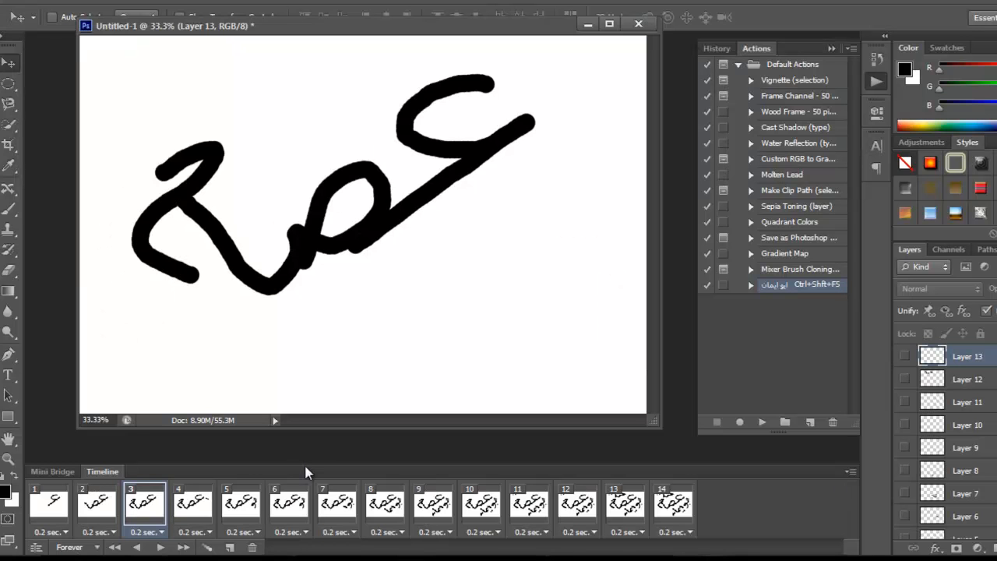
click(849, 472)
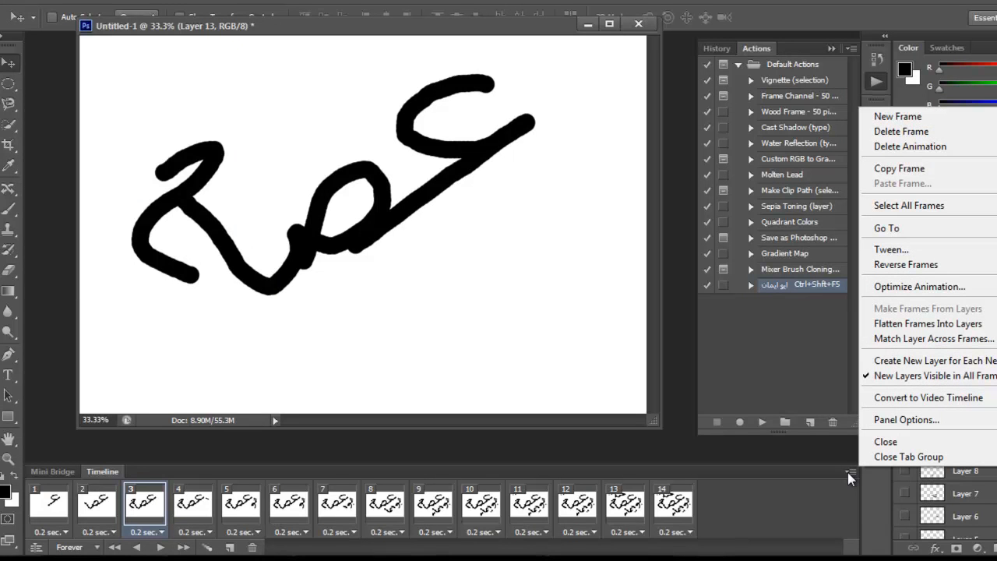
click(829, 473)
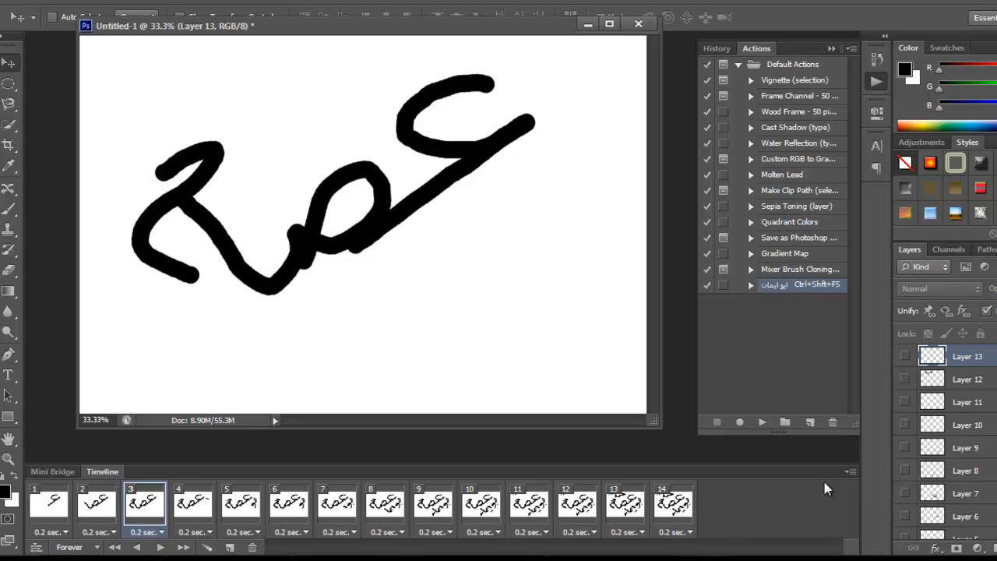
click(742, 558)
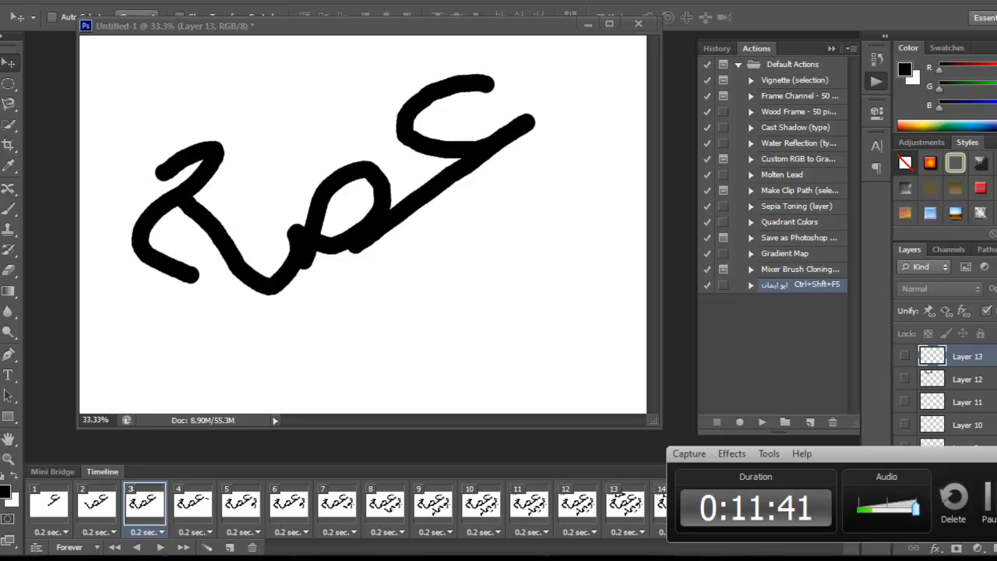